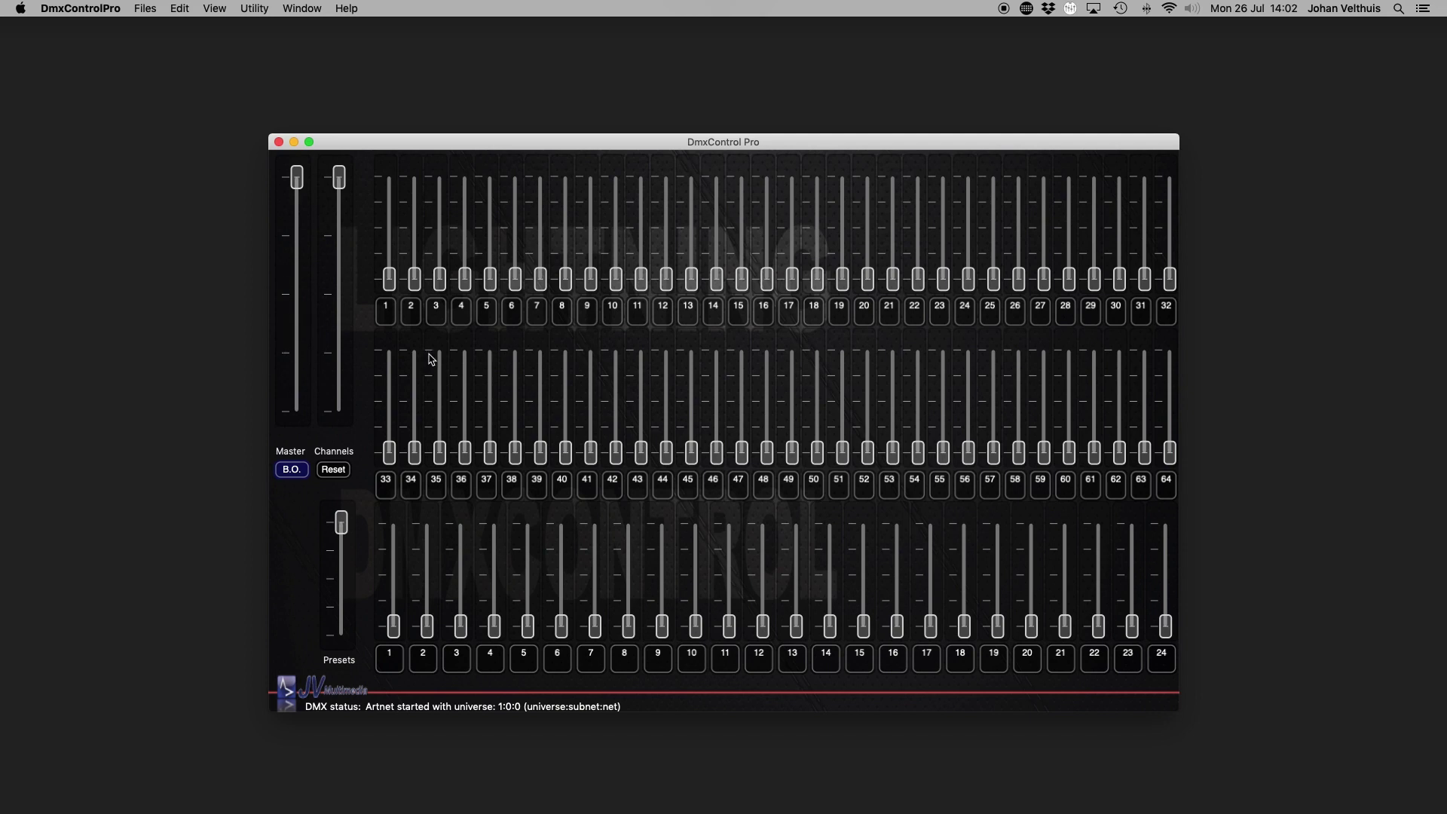
Step: Raise channel faders 1–4 to 179, 173, 134 and 163
{"action": "left_click", "coordinate": [393, 258]}
{"action": "scroll", "coordinate": [394, 258], "scroll_direction": "up", "scroll_amount": 10}
{"action": "scroll", "coordinate": [419, 275], "scroll_direction": "up", "scroll_amount": 10}
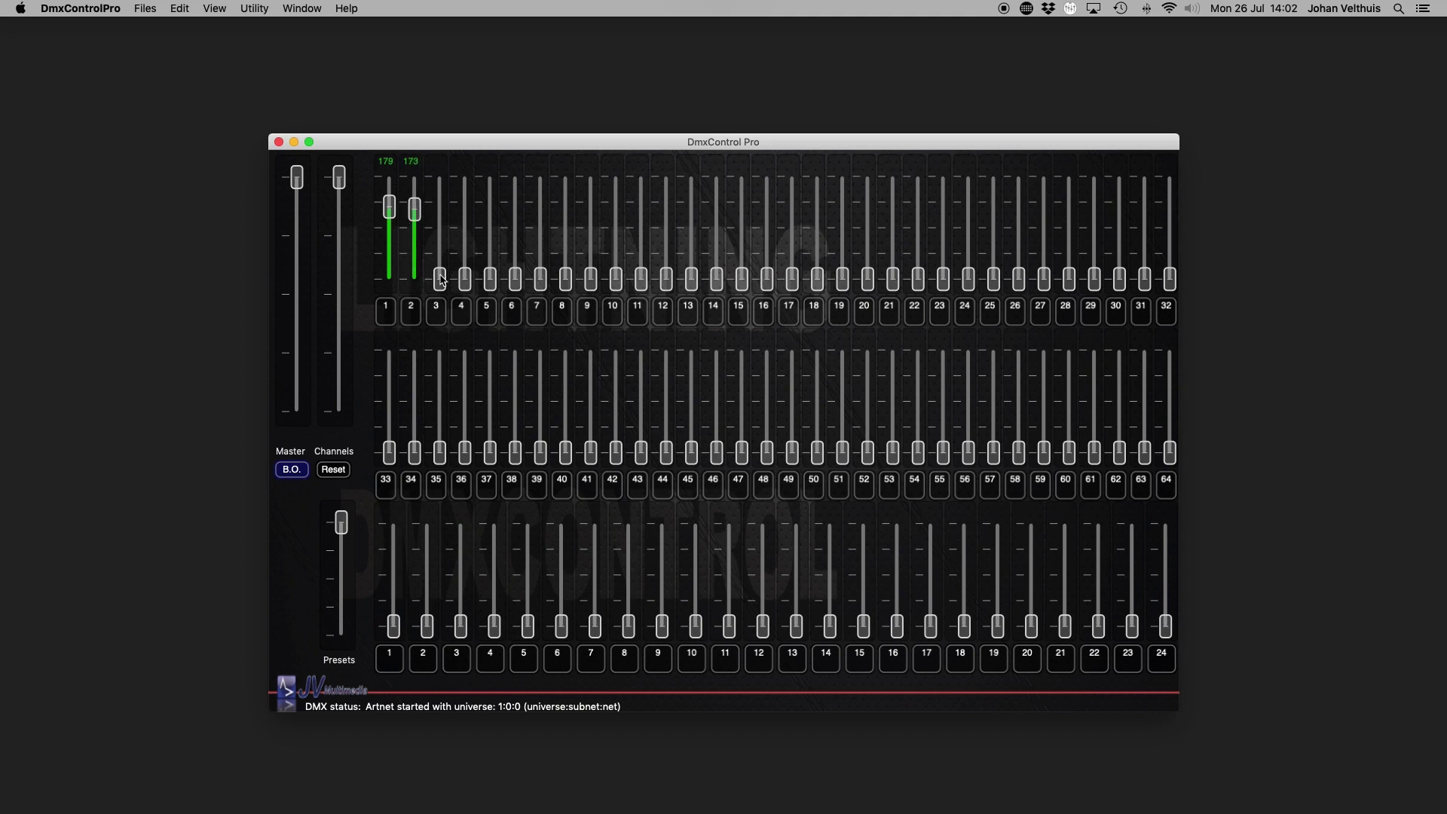
{"action": "scroll", "coordinate": [442, 280], "scroll_direction": "up", "scroll_amount": 8}
{"action": "scroll", "coordinate": [463, 284], "scroll_direction": "up", "scroll_amount": 9}
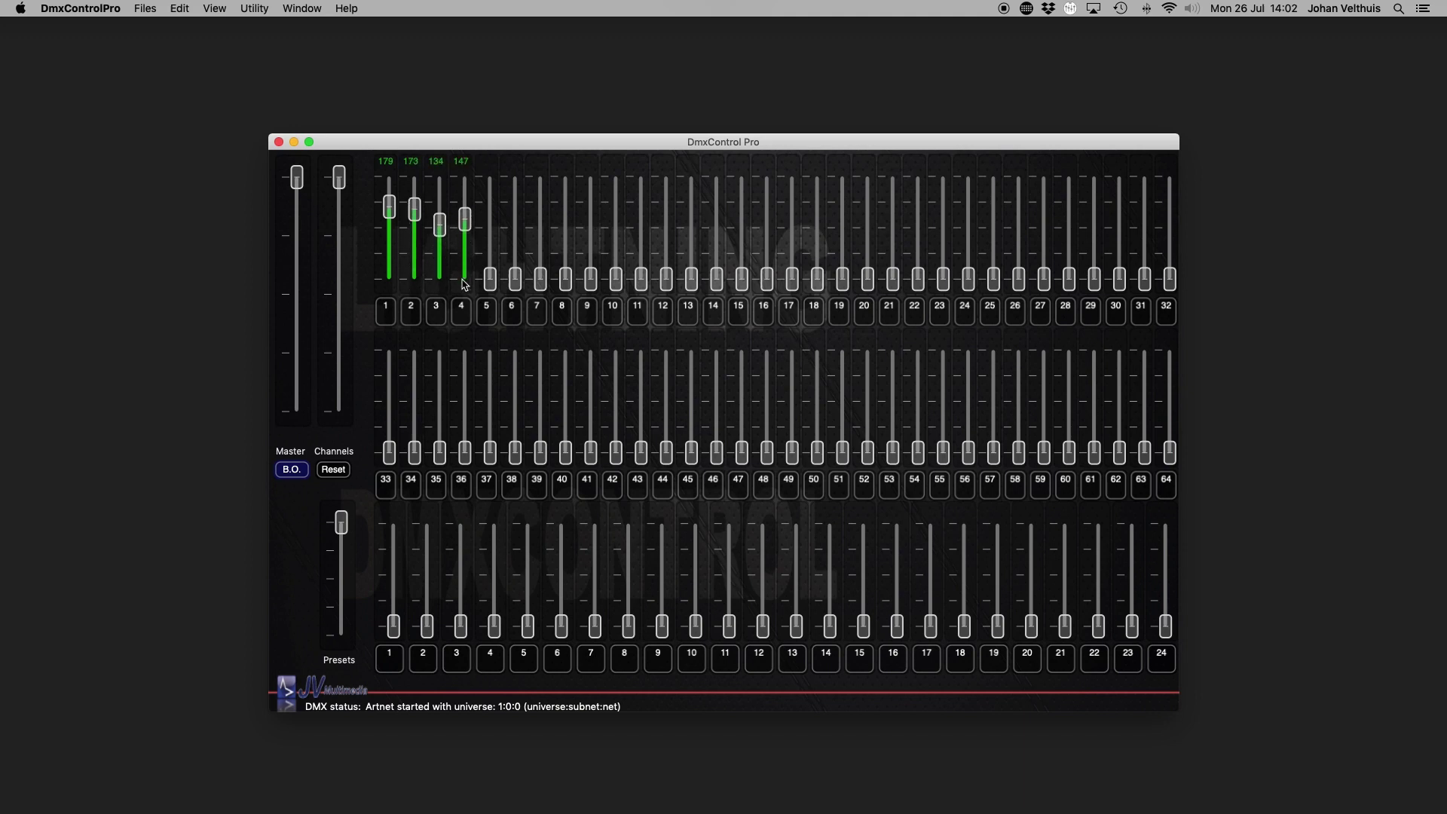
{"action": "scroll", "coordinate": [463, 284], "scroll_direction": "up", "scroll_amount": 2}
Step: Set channel 5 to an exact value of 255 with Set to value
{"action": "right_click", "coordinate": [488, 243]}
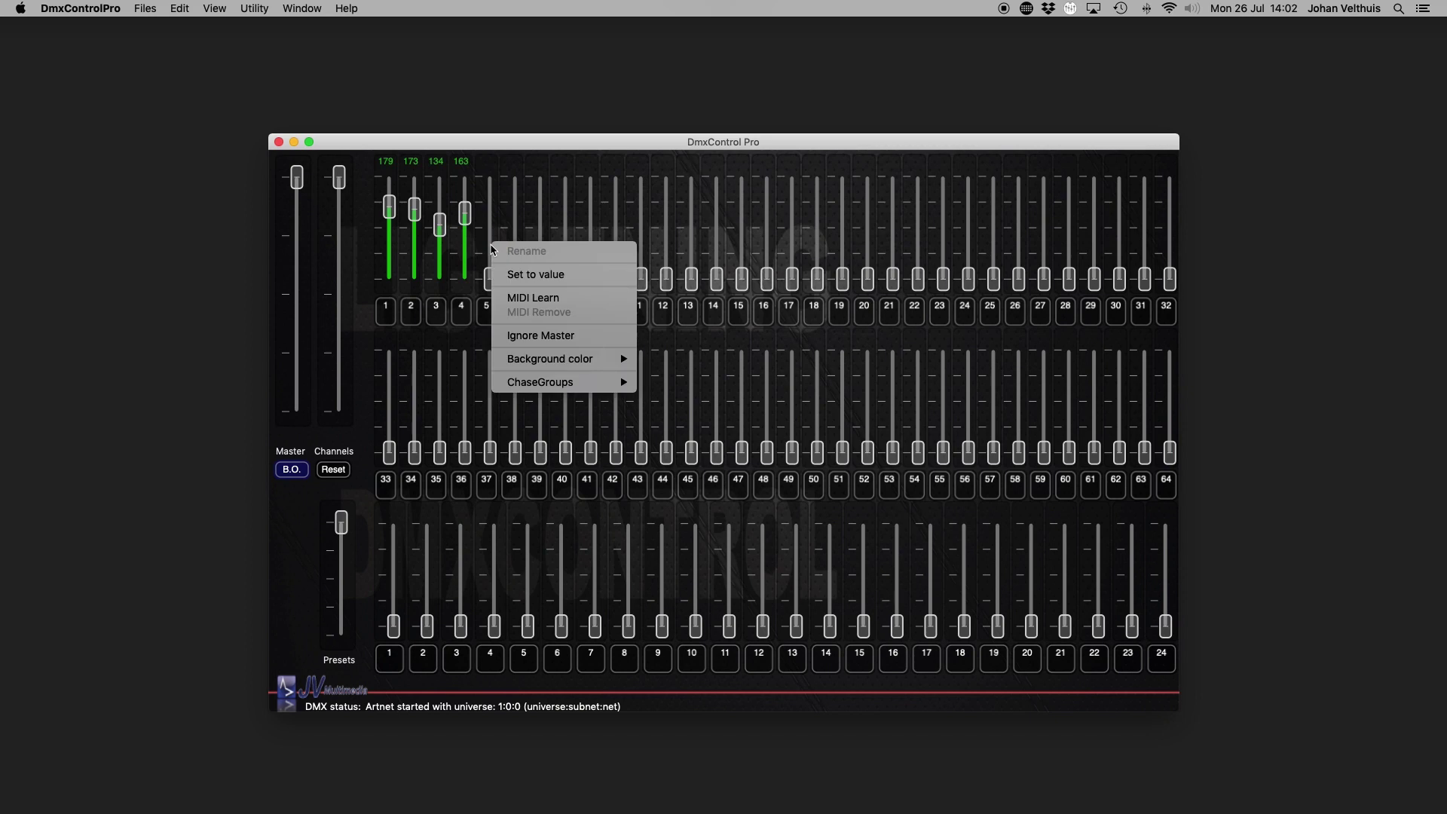
{"action": "left_click", "coordinate": [505, 276]}
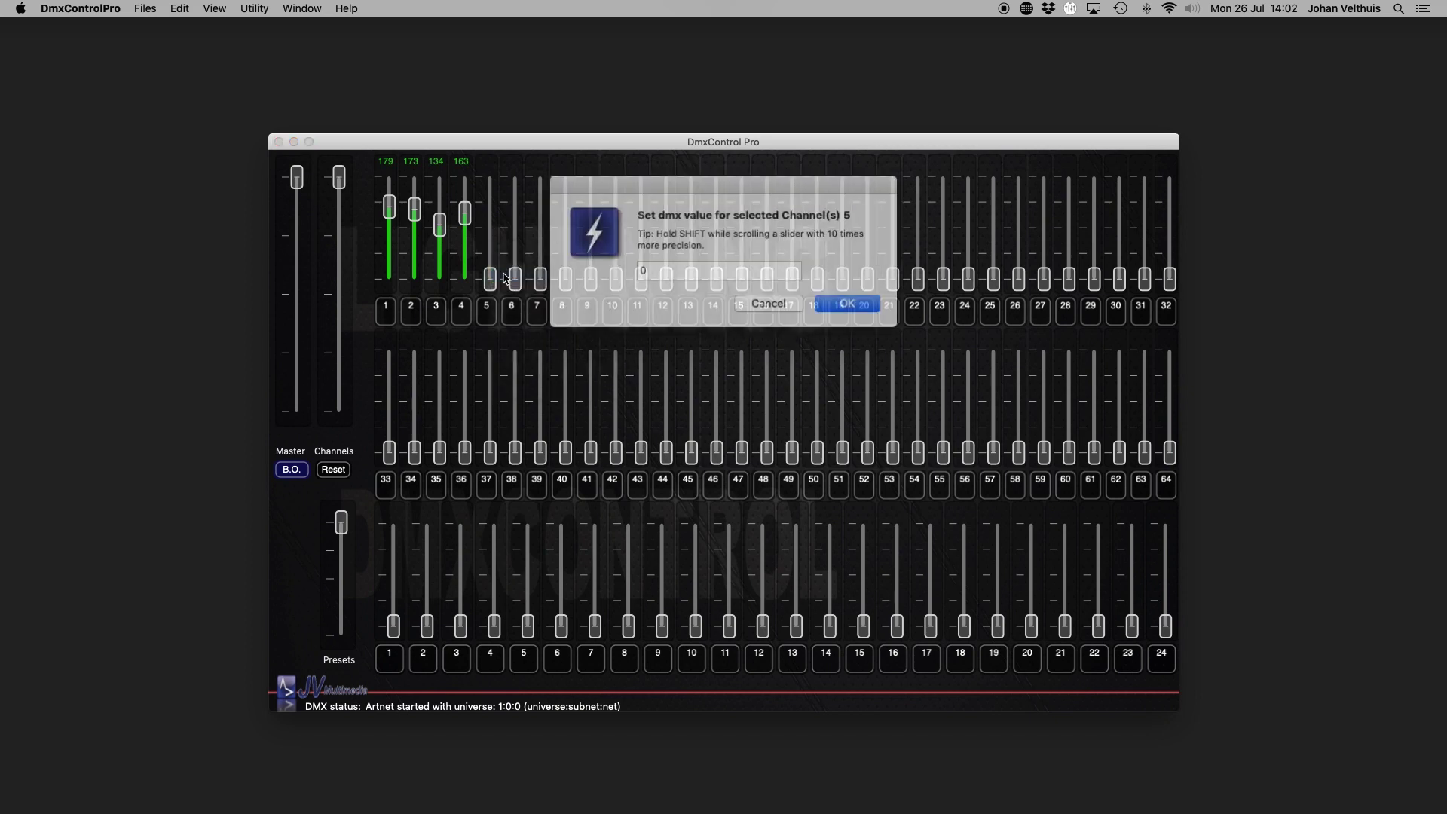
{"action": "left_click", "coordinate": [686, 265]}
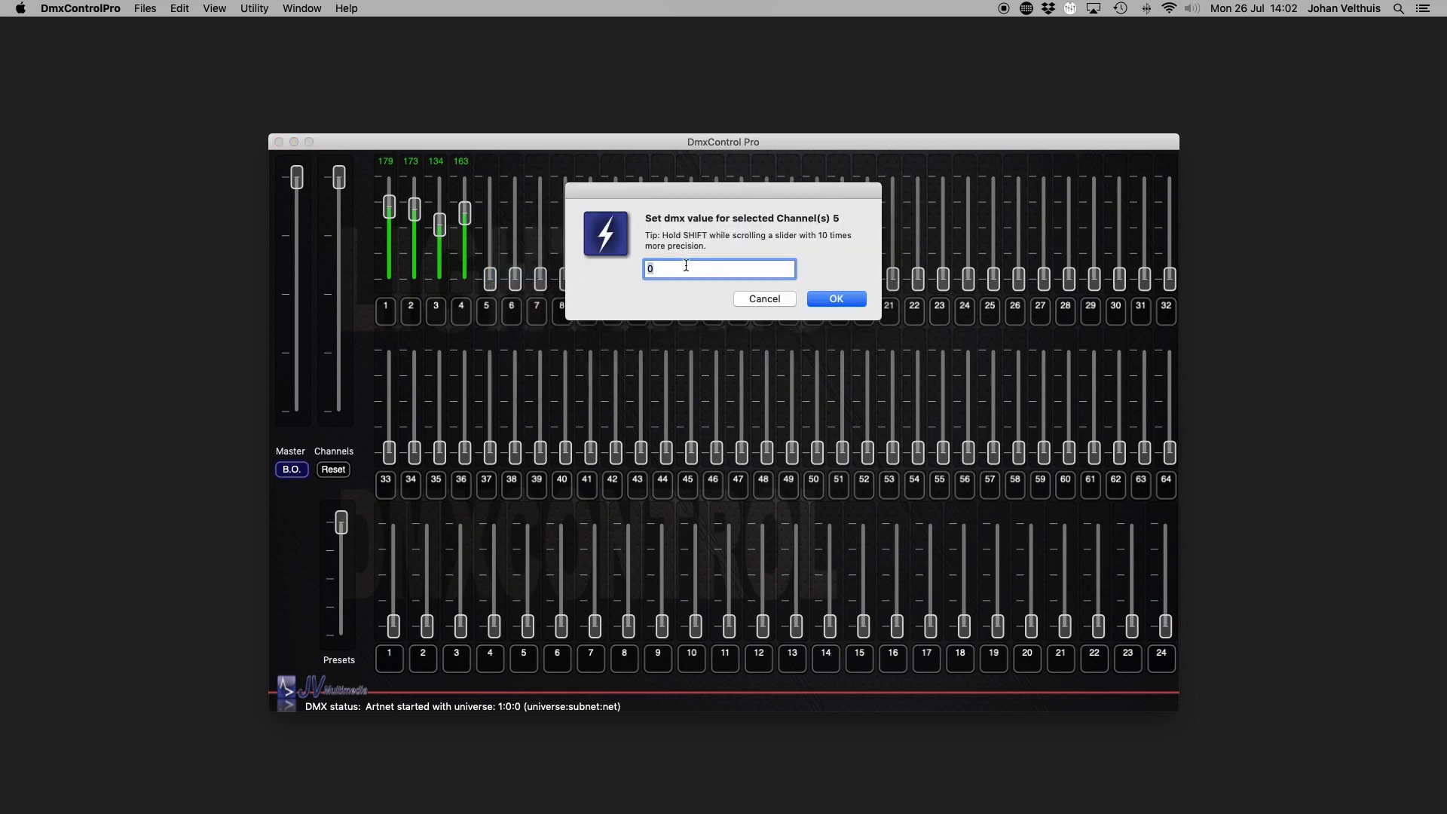
{"action": "key", "text": "Return"}
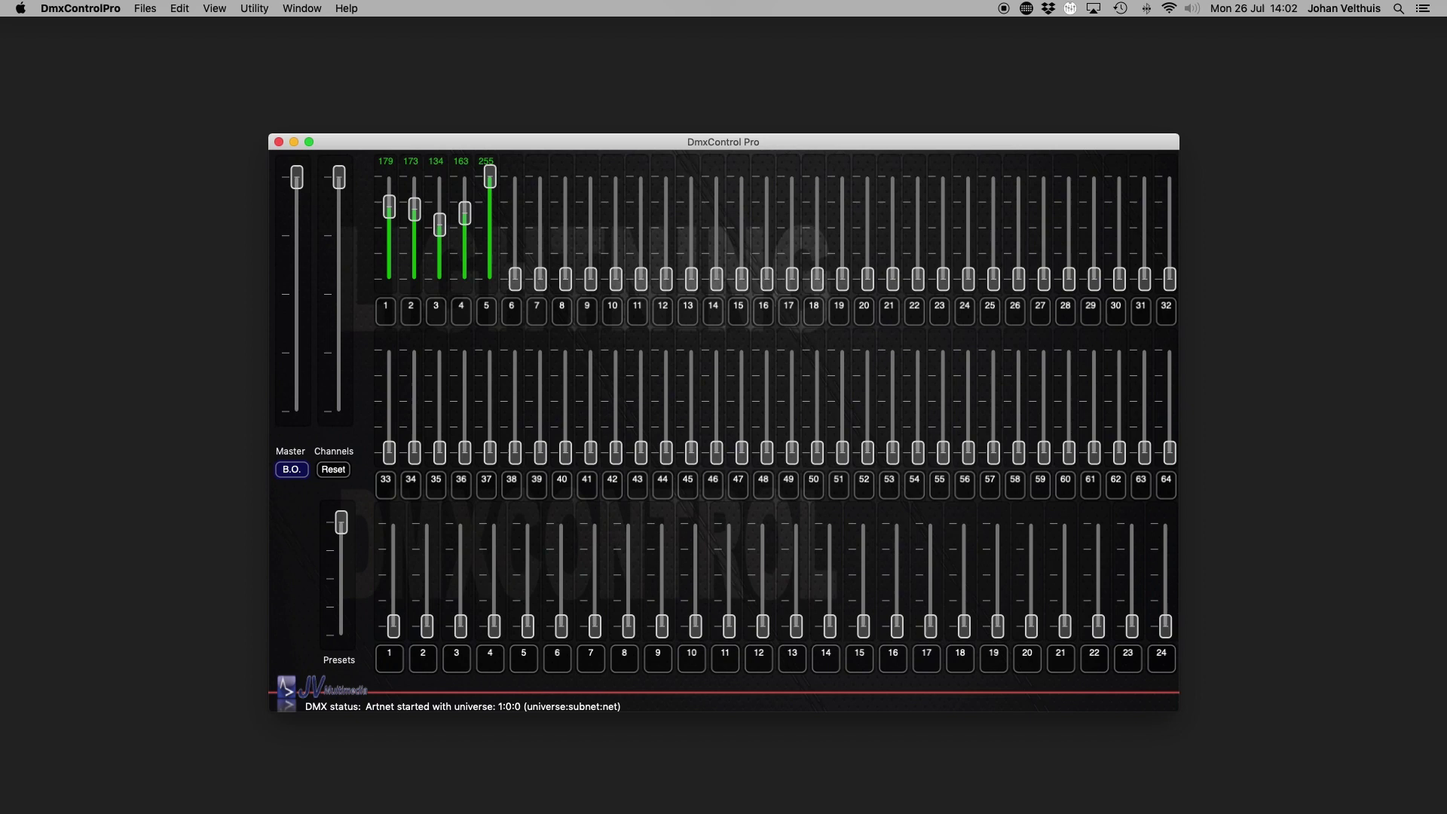
Step: Raise channel 6 to 225 and set it to Ignore Master
{"action": "scroll", "coordinate": [518, 253], "scroll_direction": "up", "scroll_amount": 10}
{"action": "right_click", "coordinate": [516, 247]}
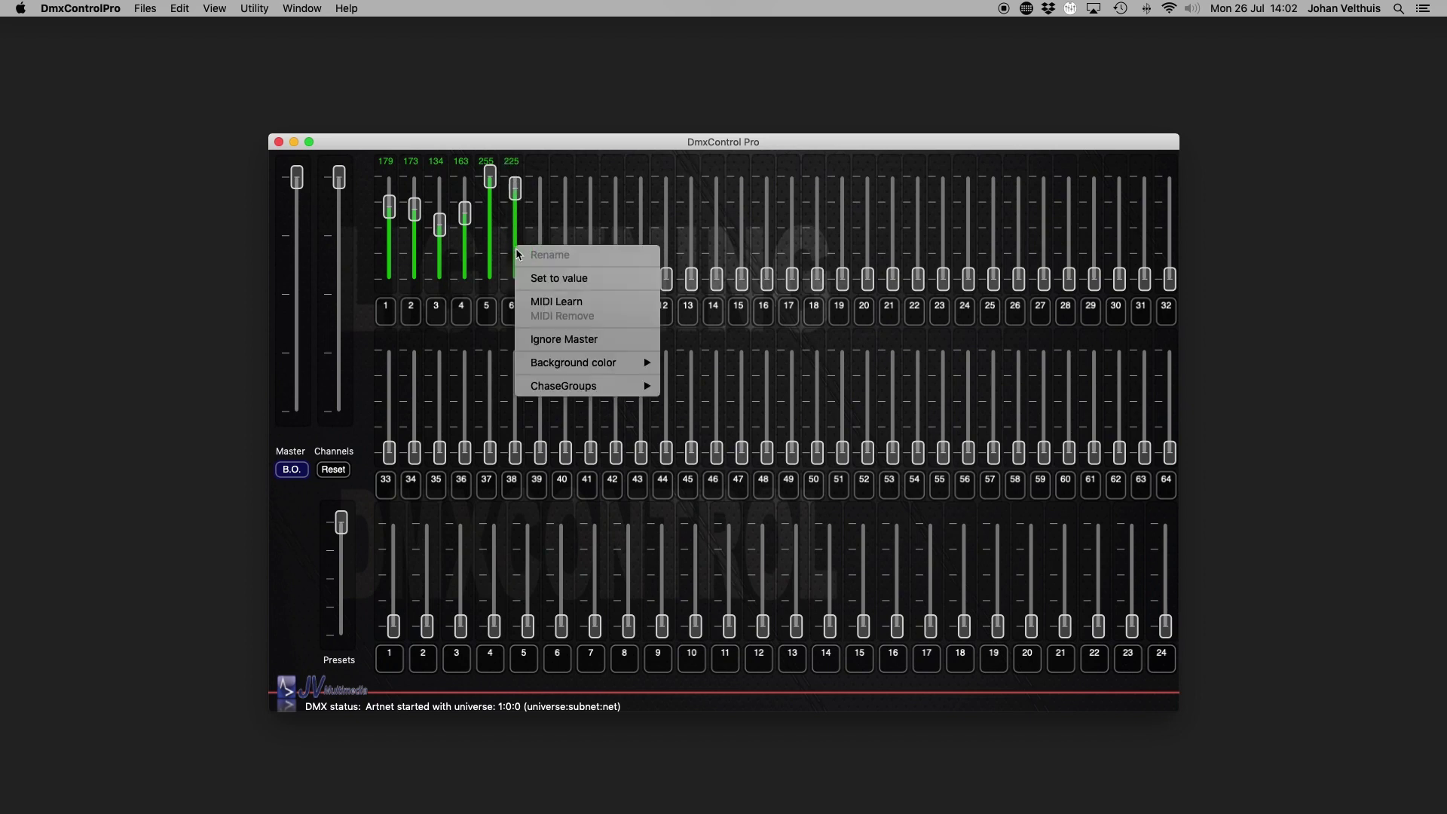
{"action": "left_click", "coordinate": [557, 338]}
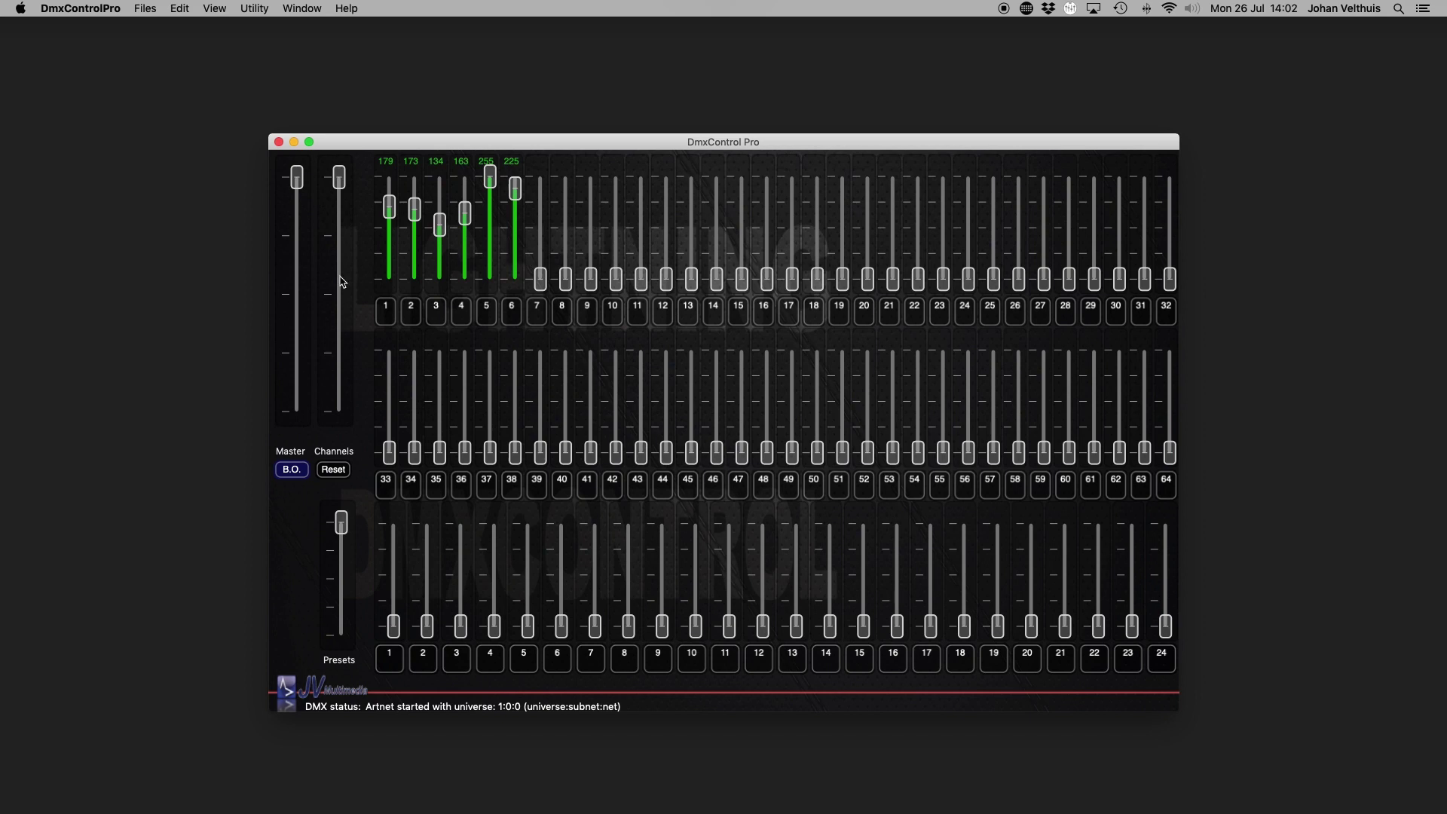
Step: Lower and restore the Master fader to confirm channel 6 stays lit
{"action": "scroll", "coordinate": [296, 273], "scroll_direction": "down", "scroll_amount": 10}
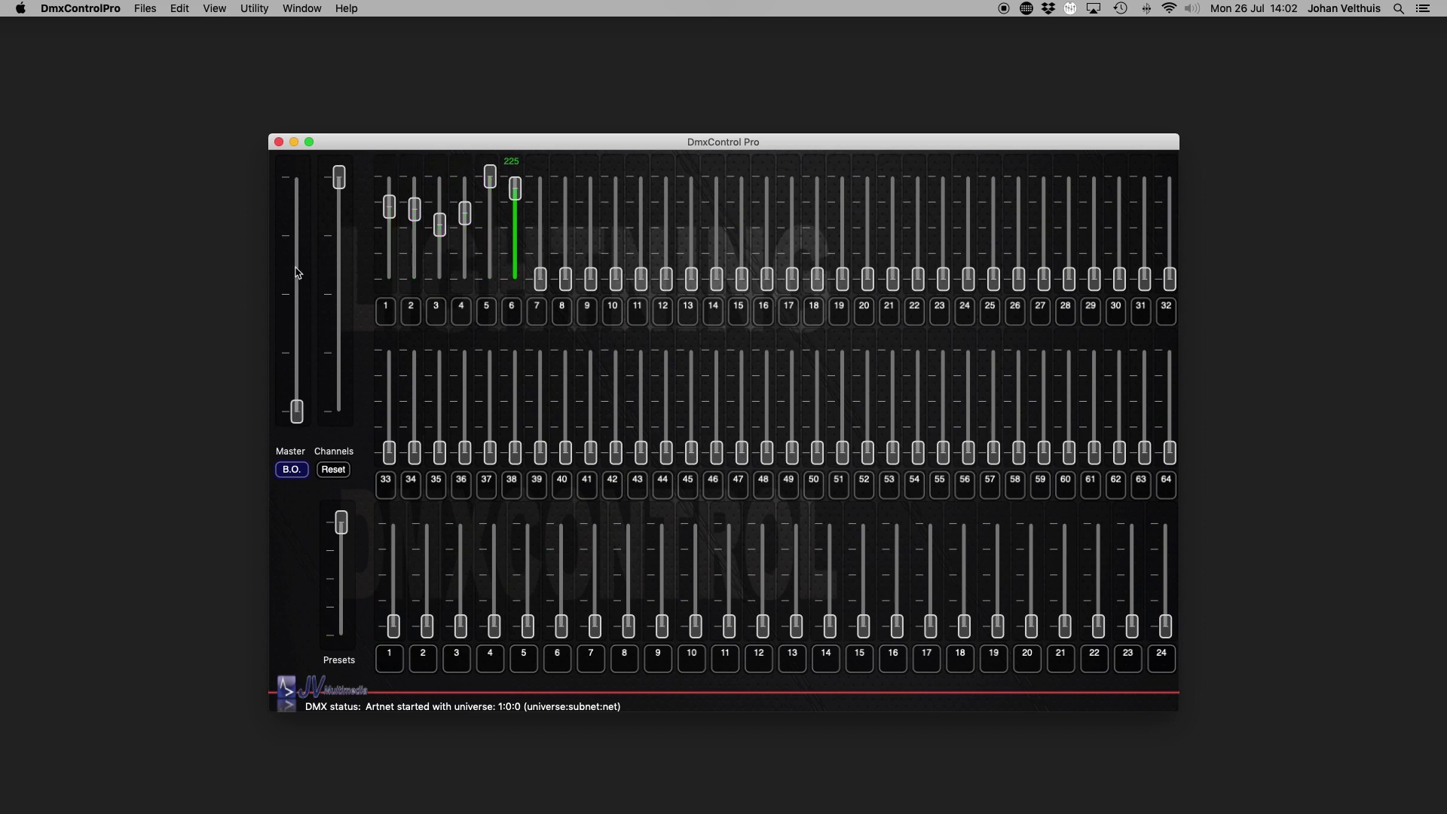
{"action": "scroll", "coordinate": [296, 273], "scroll_direction": "up", "scroll_amount": 10}
{"action": "scroll", "coordinate": [296, 273], "scroll_direction": "down", "scroll_amount": 10}
{"action": "scroll", "coordinate": [296, 273], "scroll_direction": "up", "scroll_amount": 10}
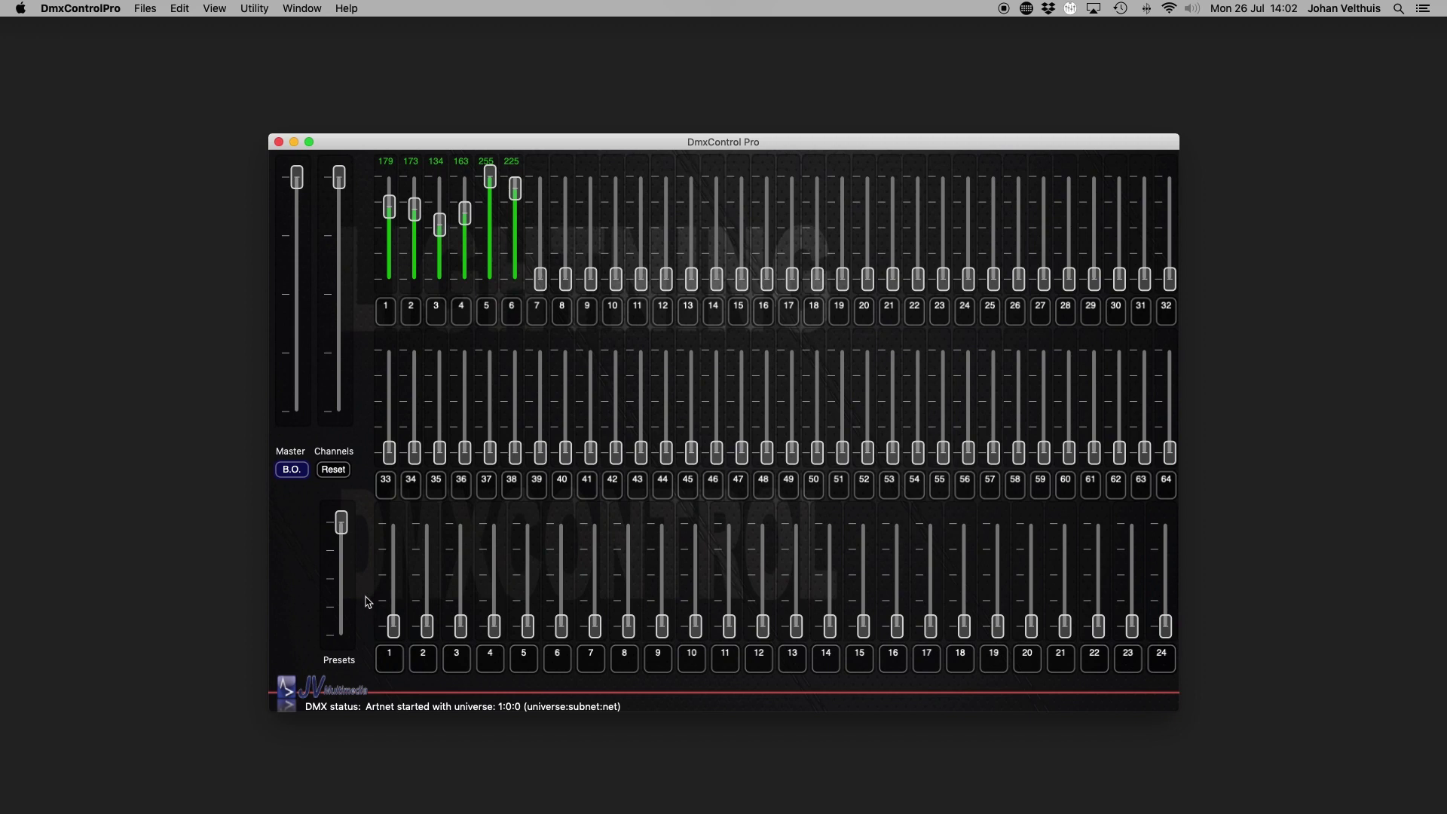
Step: Store the current channel levels as preset 1, then reset all channels to zero
{"action": "right_click", "coordinate": [393, 583]}
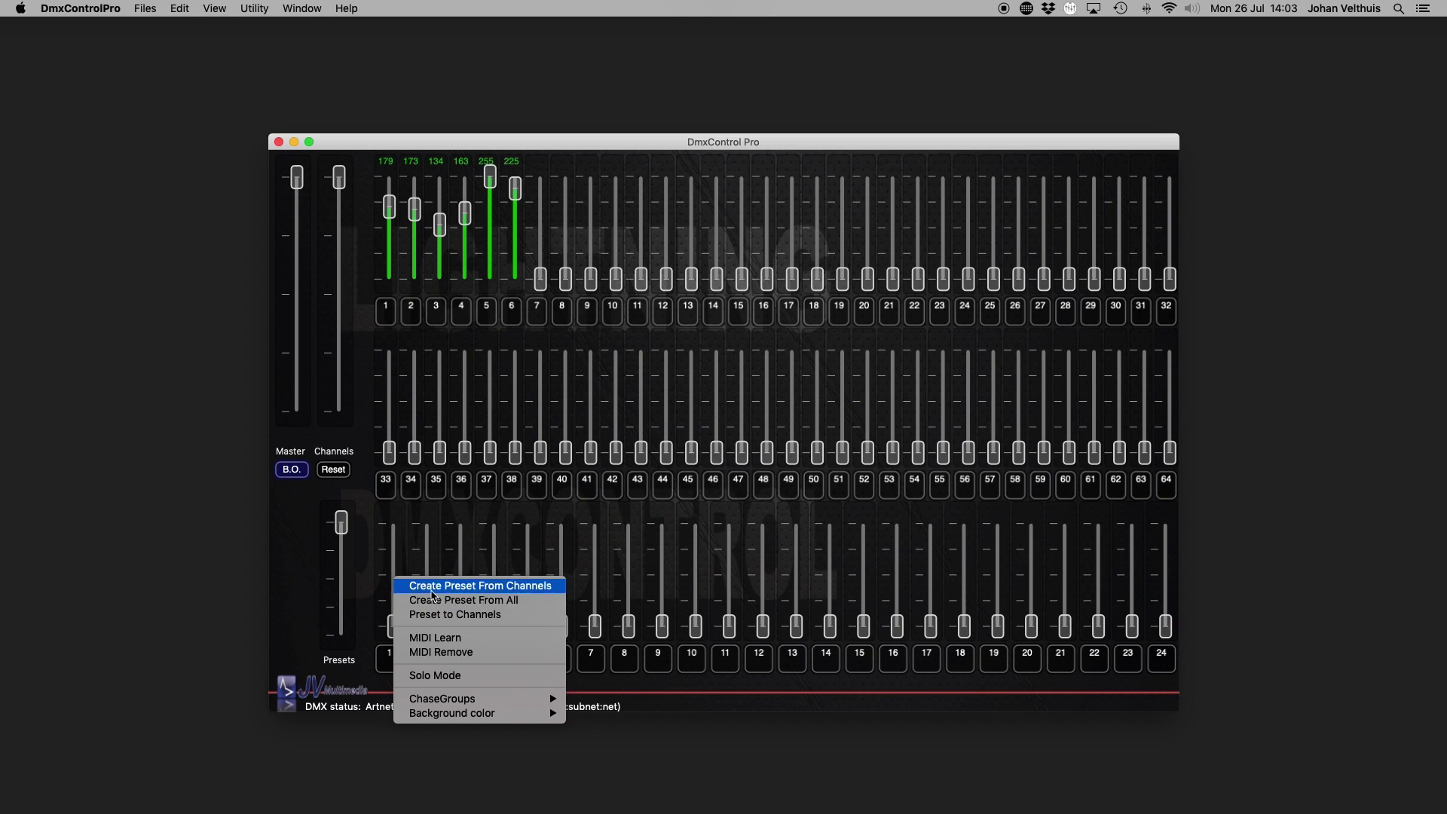
{"action": "left_click", "coordinate": [431, 590]}
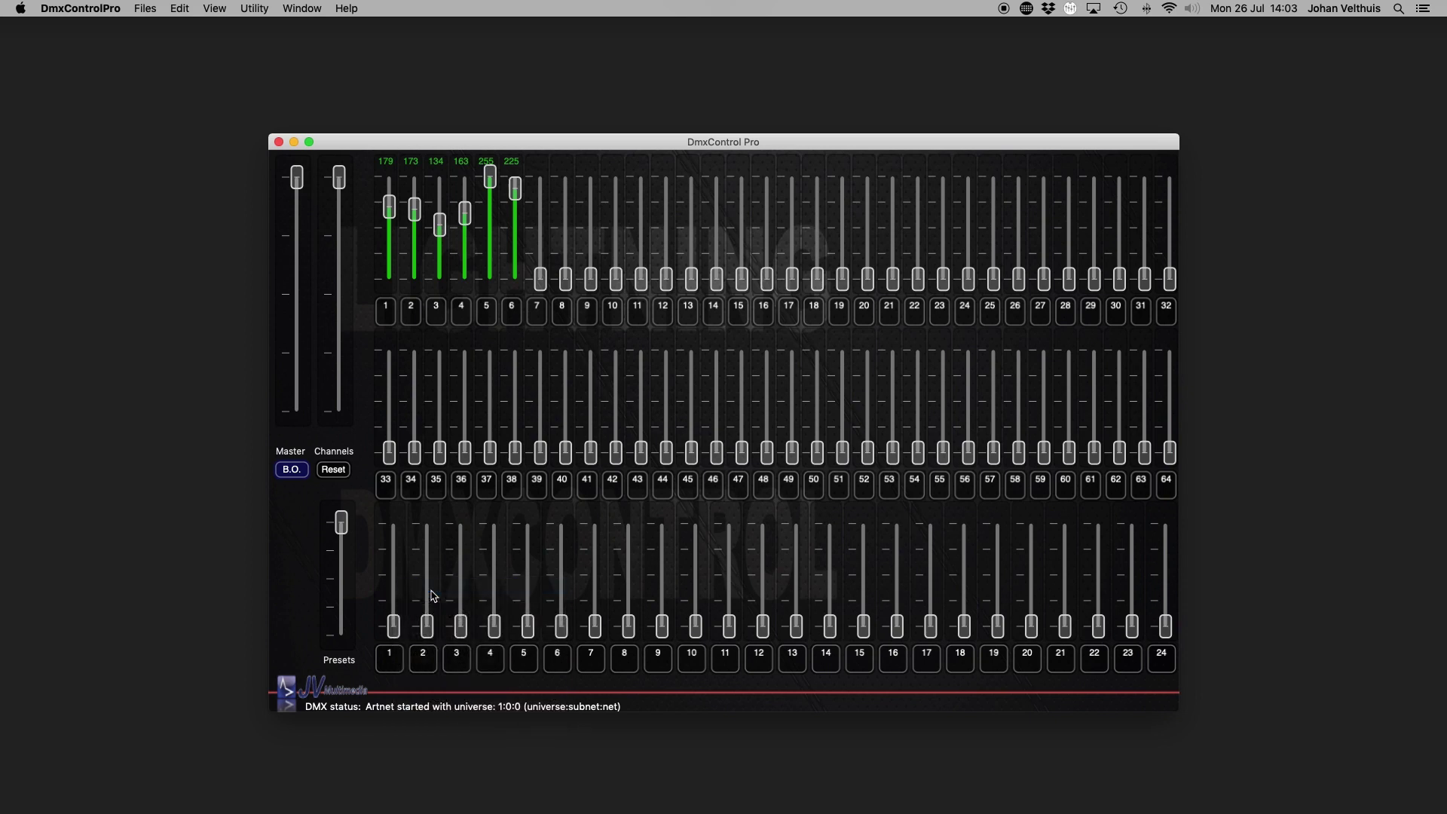
{"action": "left_click", "coordinate": [340, 475]}
Step: Fade preset fader 1 up and down, leaving it at 100%
{"action": "left_click", "coordinate": [392, 568]}
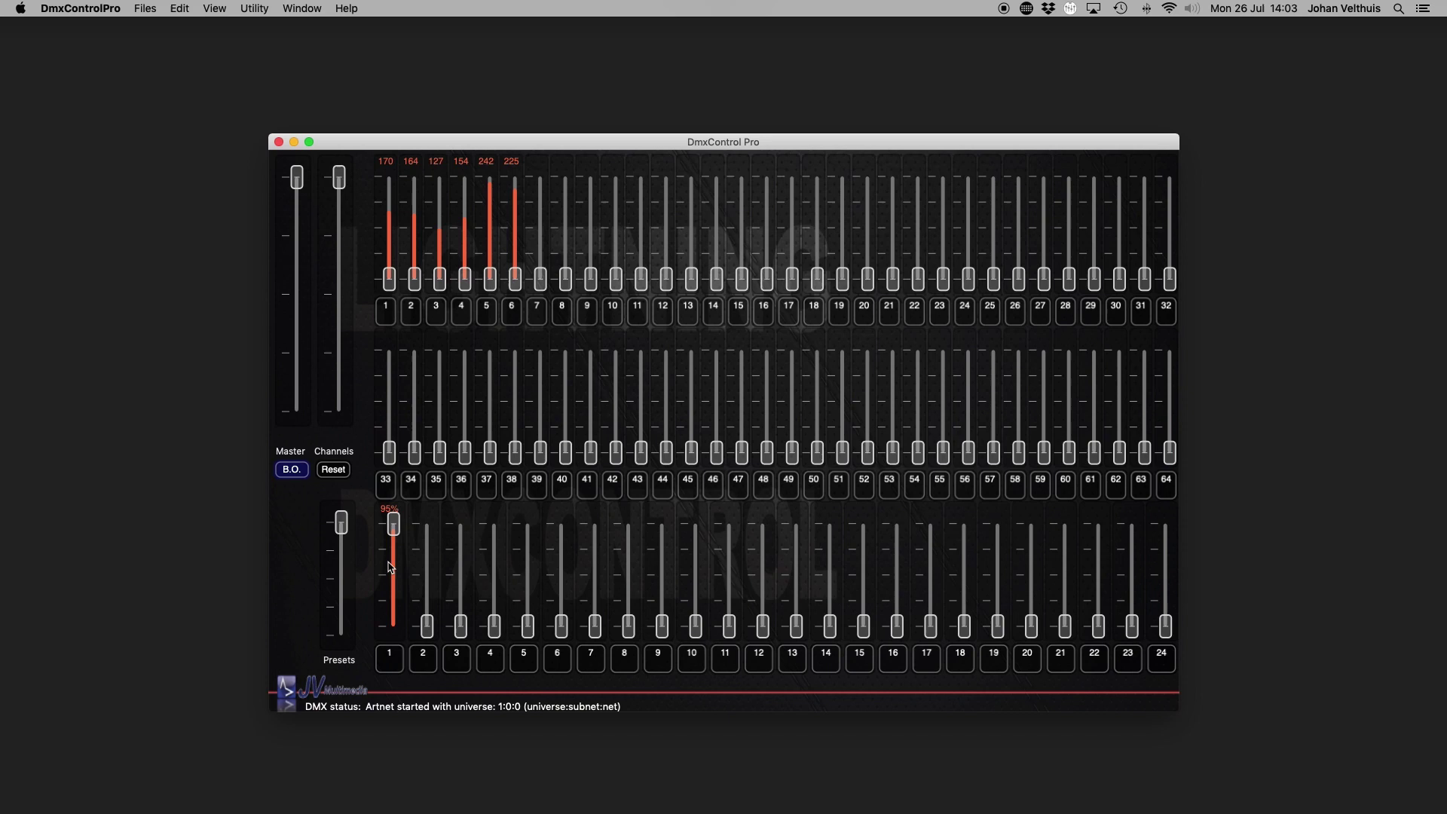
{"action": "left_click", "coordinate": [392, 567]}
{"action": "left_click", "coordinate": [392, 567]}
{"action": "left_click", "coordinate": [392, 567]}
{"action": "left_click", "coordinate": [391, 567]}
Step: Copy preset 1 onto the channels, turn channels 2 and 4 off, and raise channel 7 to 255
{"action": "right_click", "coordinate": [395, 571]}
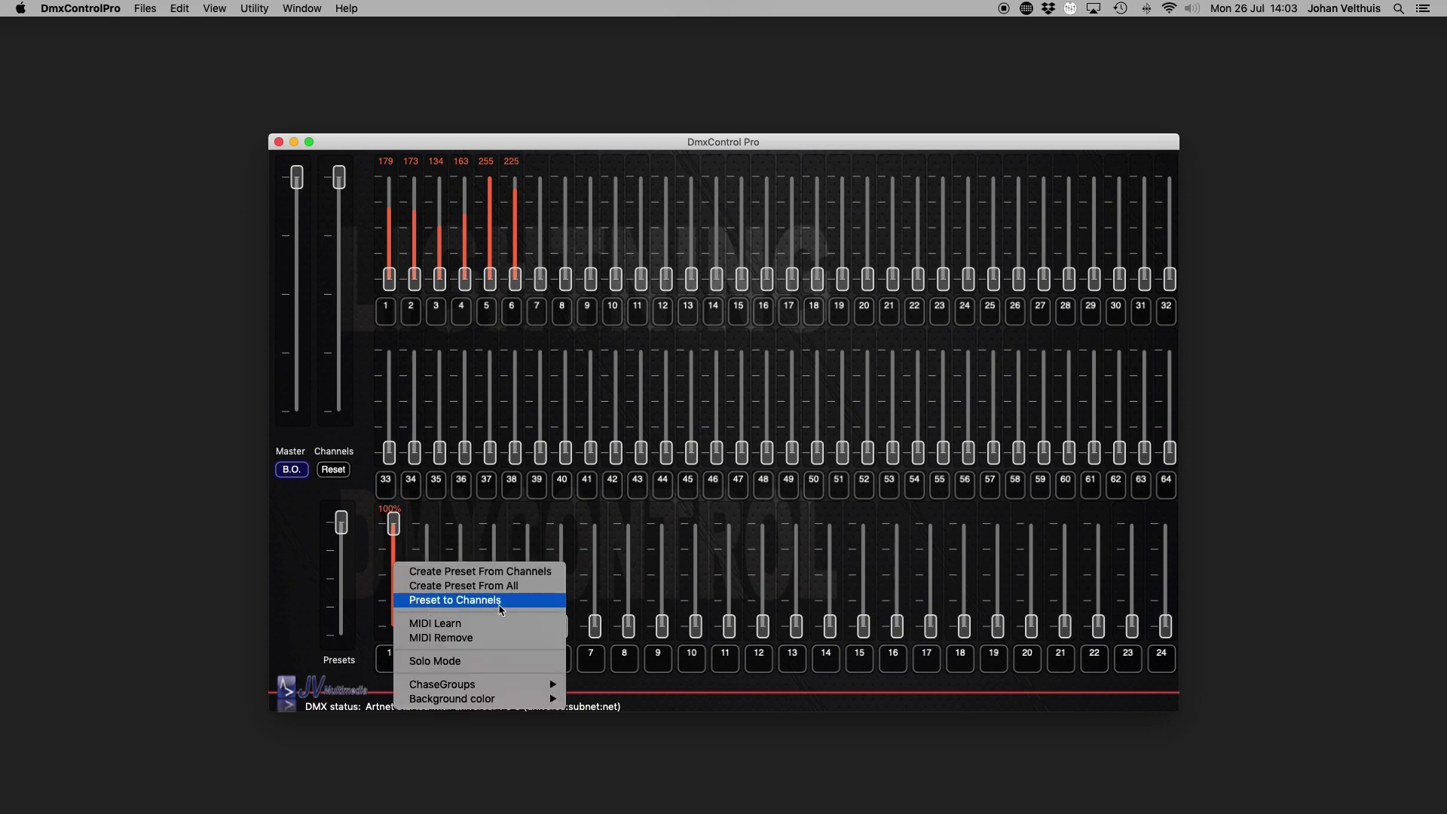
{"action": "left_click", "coordinate": [518, 609]}
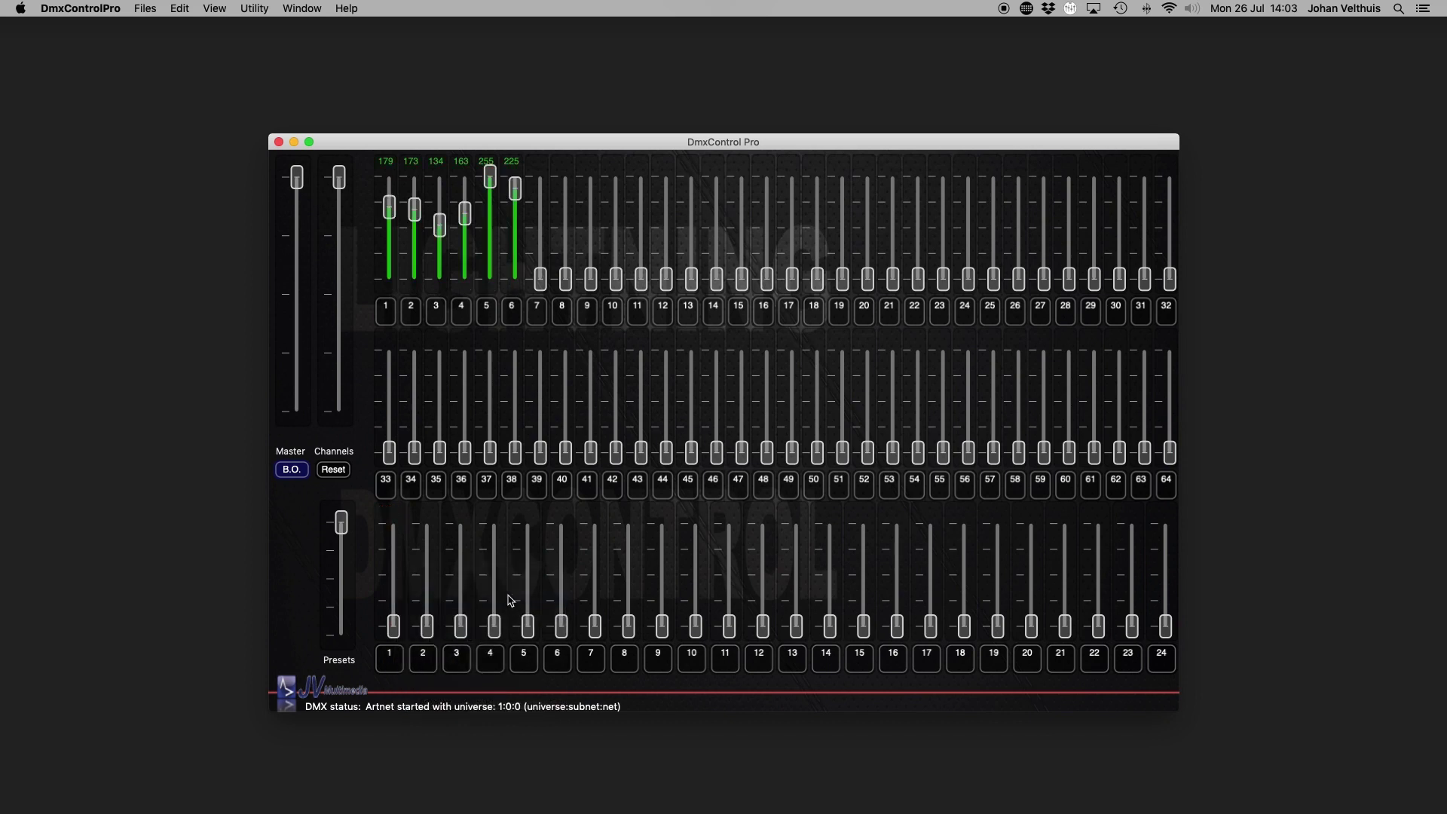
{"action": "left_click", "coordinate": [417, 271]}
{"action": "scroll", "coordinate": [470, 264], "scroll_direction": "down", "scroll_amount": 10}
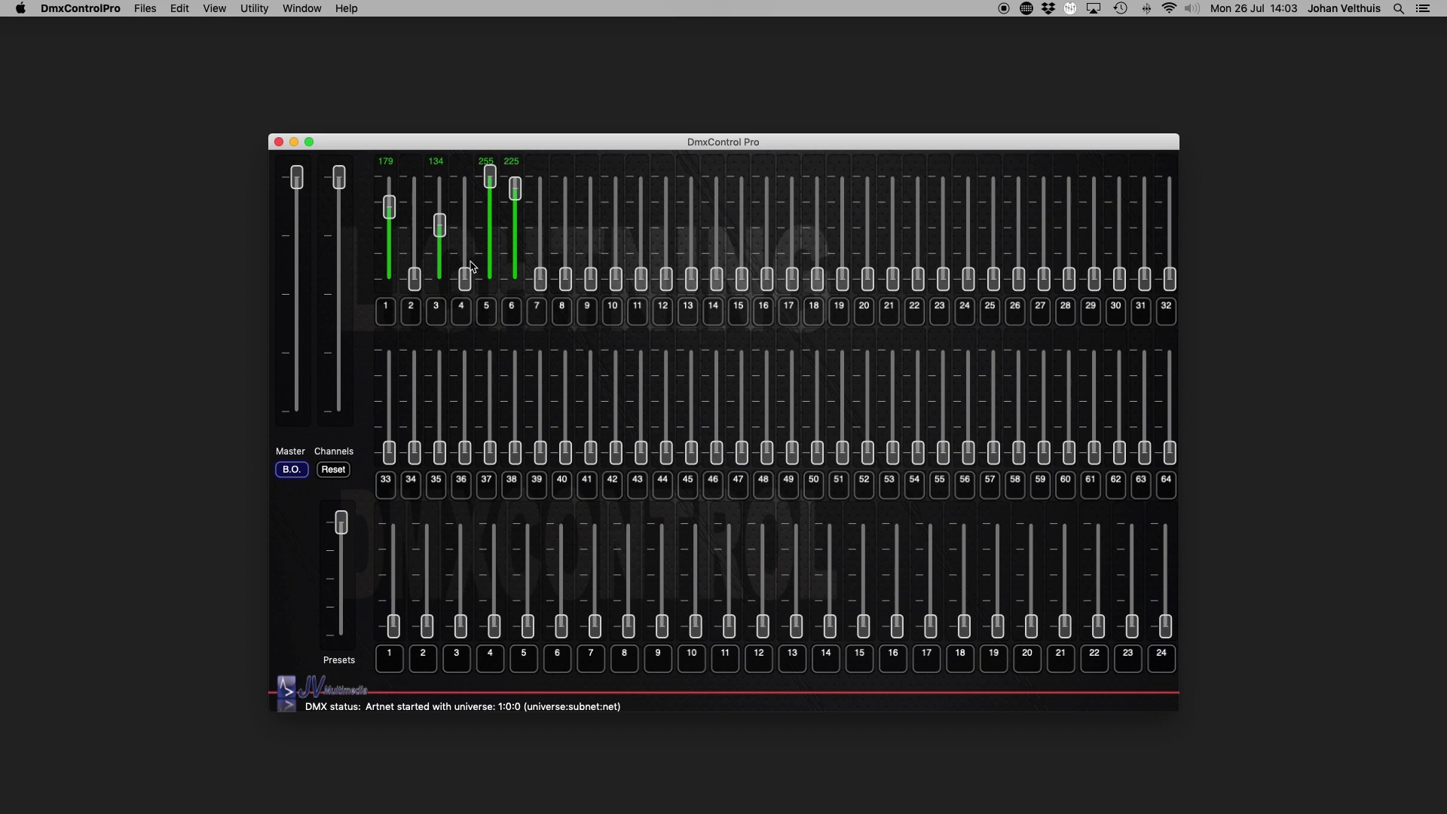
{"action": "scroll", "coordinate": [538, 284], "scroll_direction": "up", "scroll_amount": 5}
{"action": "scroll", "coordinate": [538, 284], "scroll_direction": "up", "scroll_amount": 12}
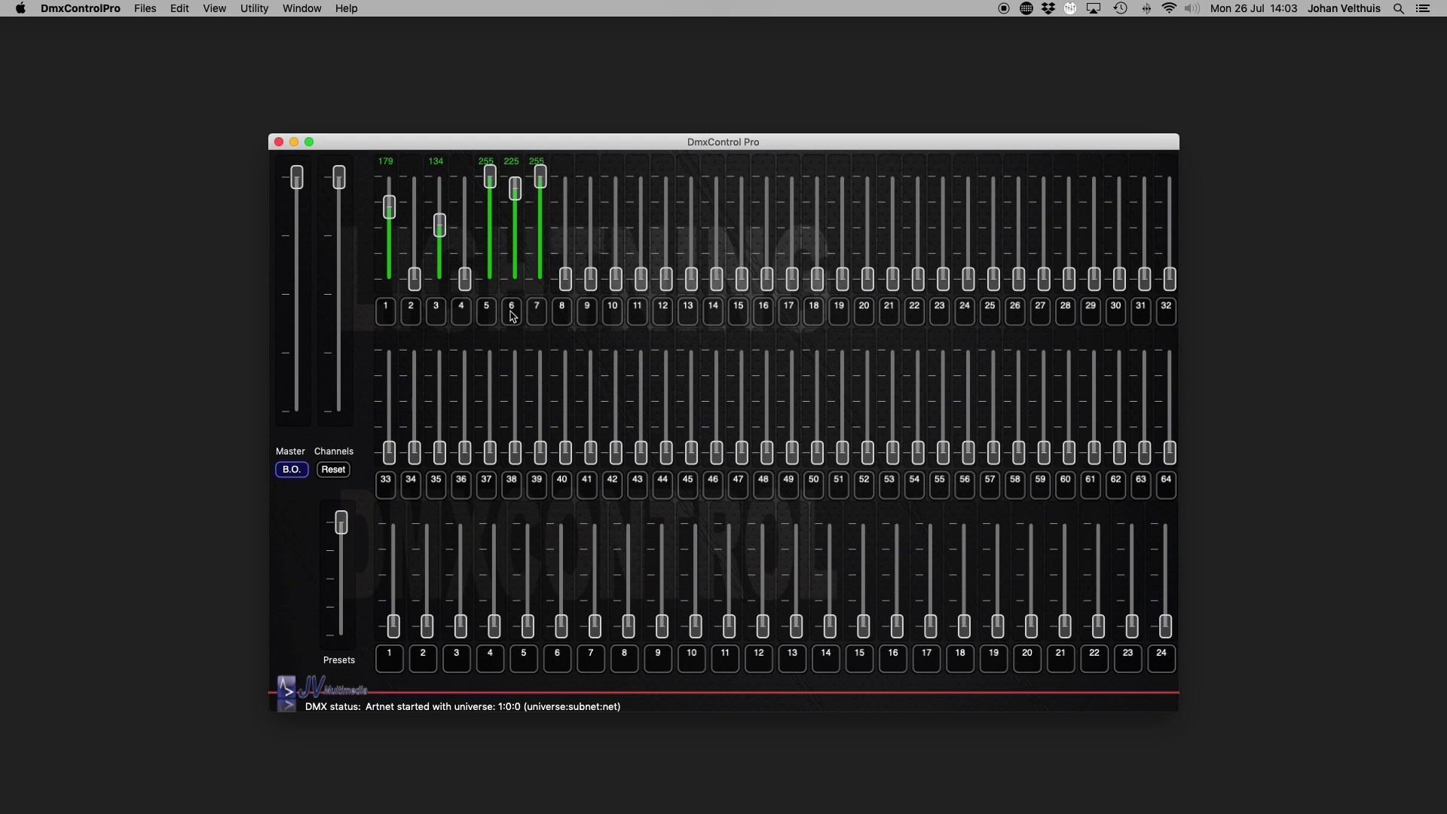
Step: Store this look as a new preset, reset the channels, and bring the new preset up
{"action": "right_click", "coordinate": [393, 580]}
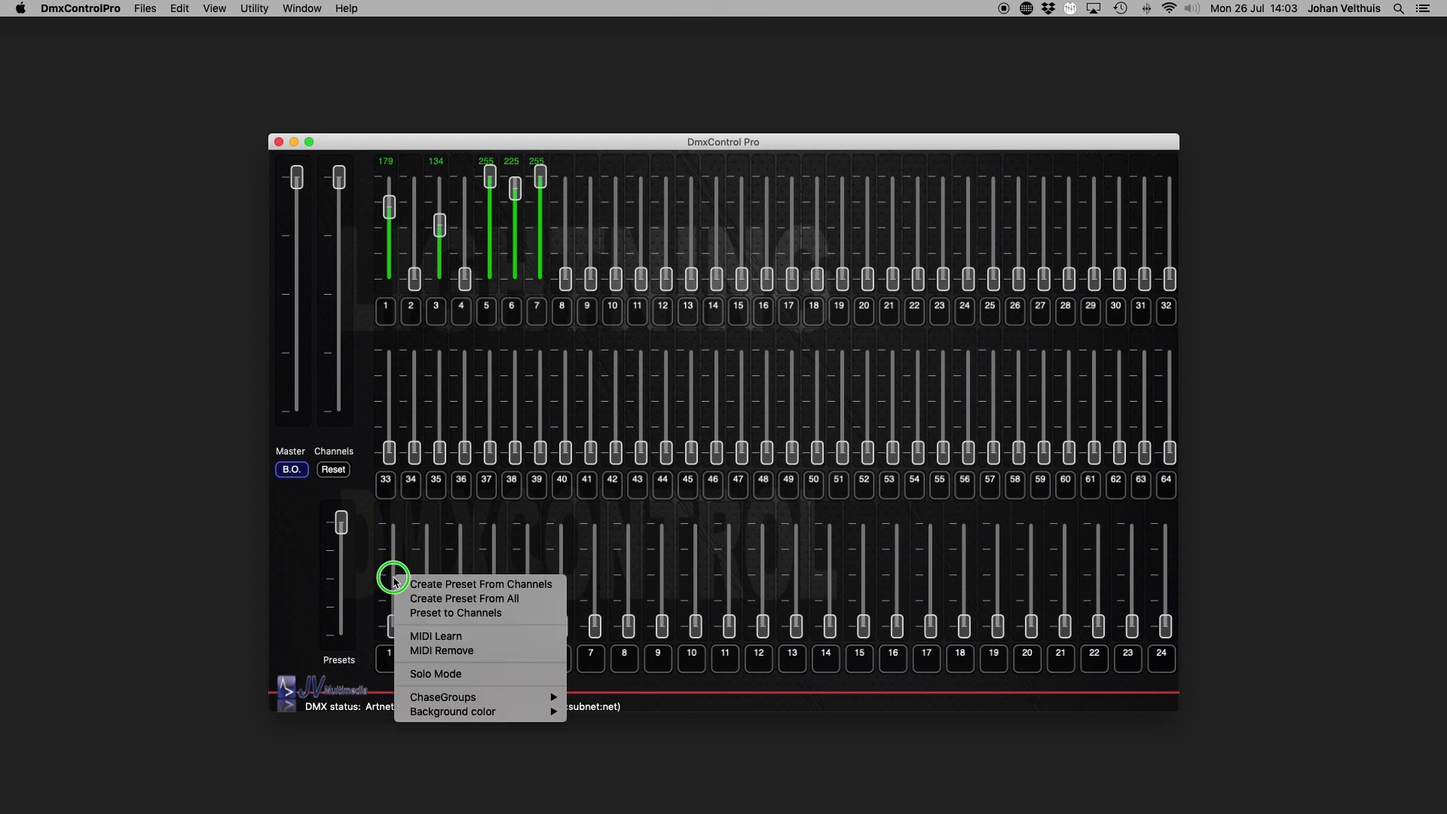
{"action": "left_click", "coordinate": [456, 588]}
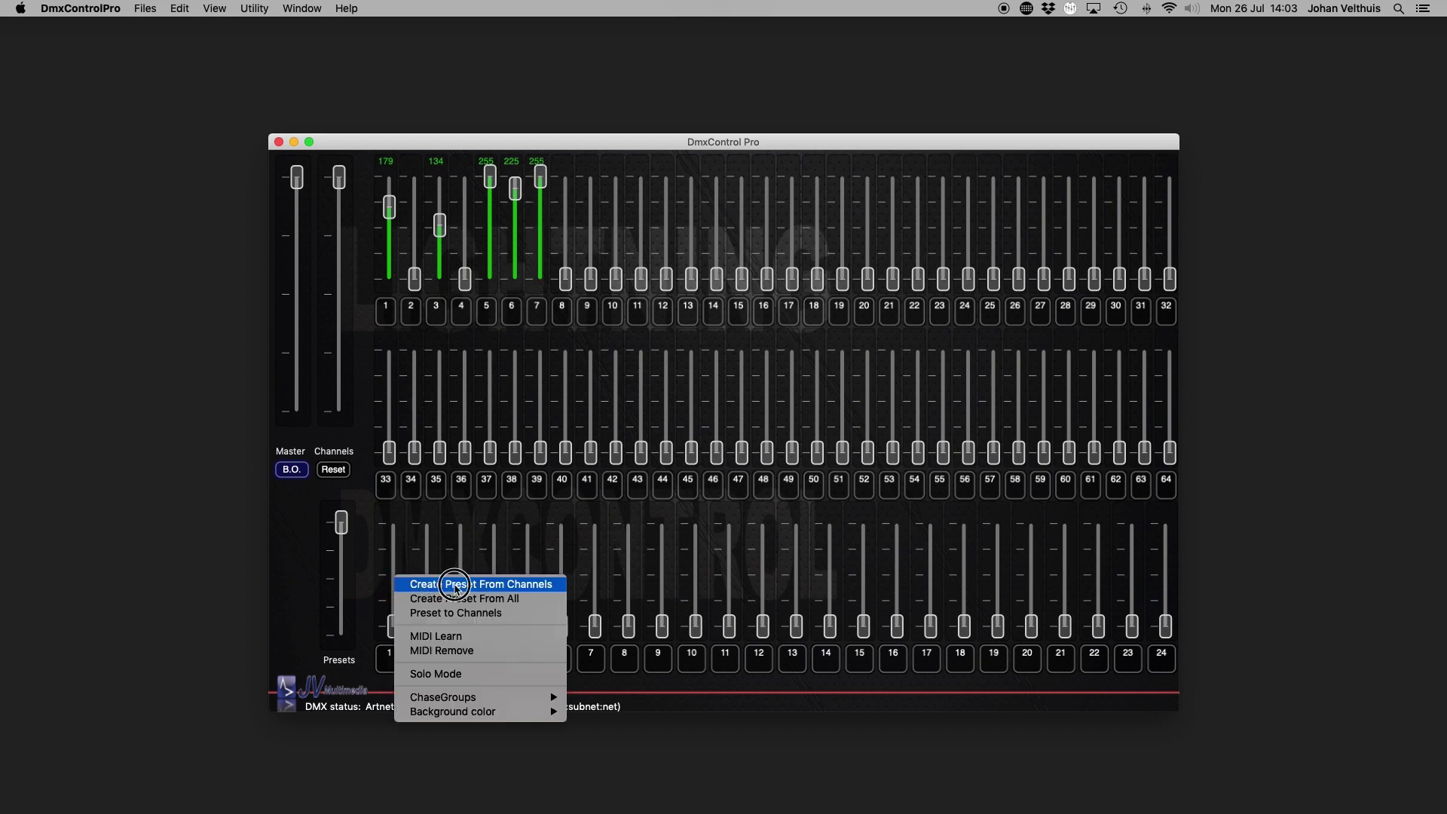
{"action": "left_click", "coordinate": [333, 469]}
{"action": "left_click", "coordinate": [415, 650]}
Step: Reset the channels and give channel 9 a red background
{"action": "left_click", "coordinate": [334, 470]}
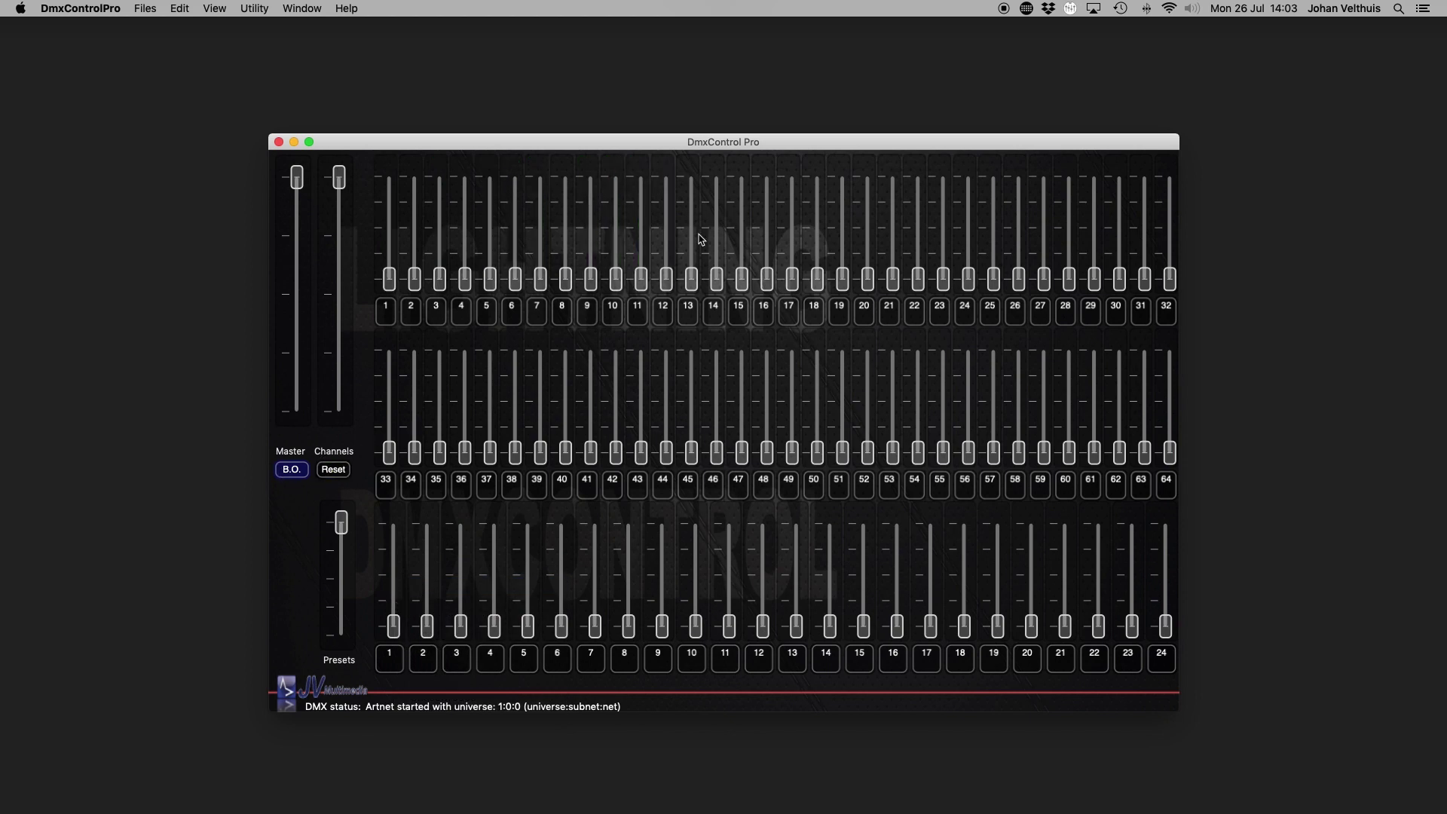
{"action": "right_click", "coordinate": [593, 244]}
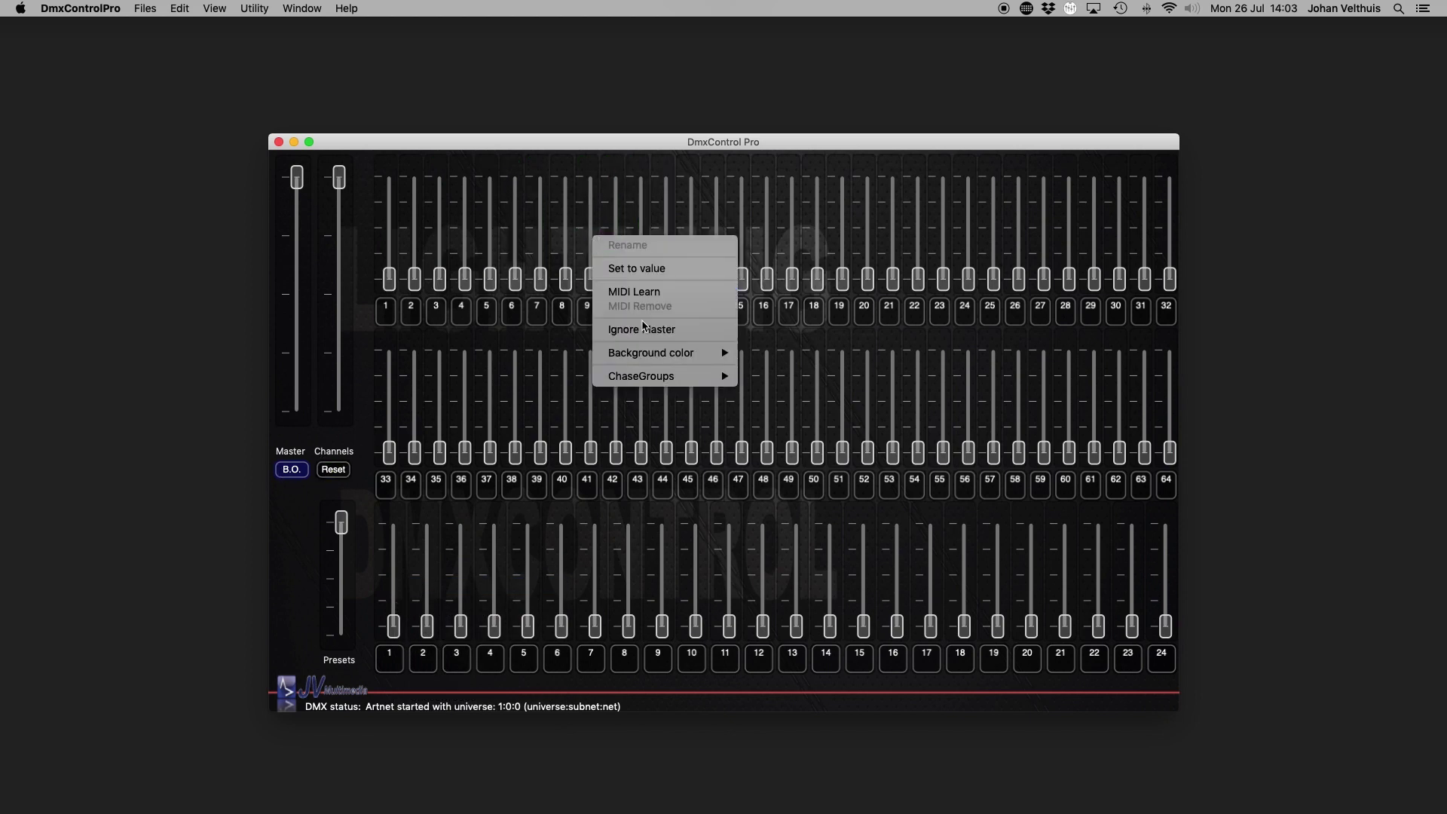
{"action": "mouse_move", "coordinate": [686, 358]}
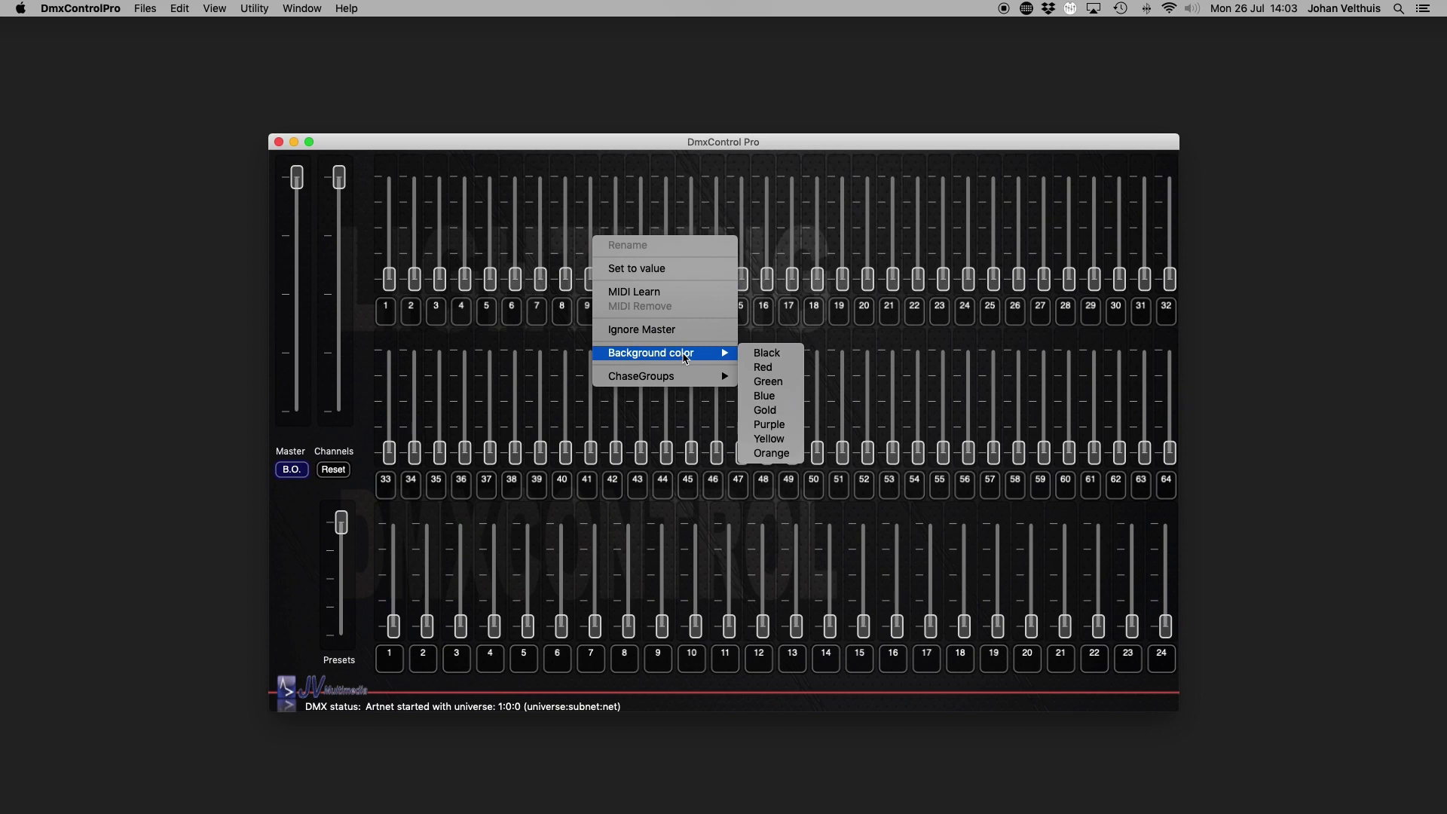
{"action": "left_click", "coordinate": [762, 369]}
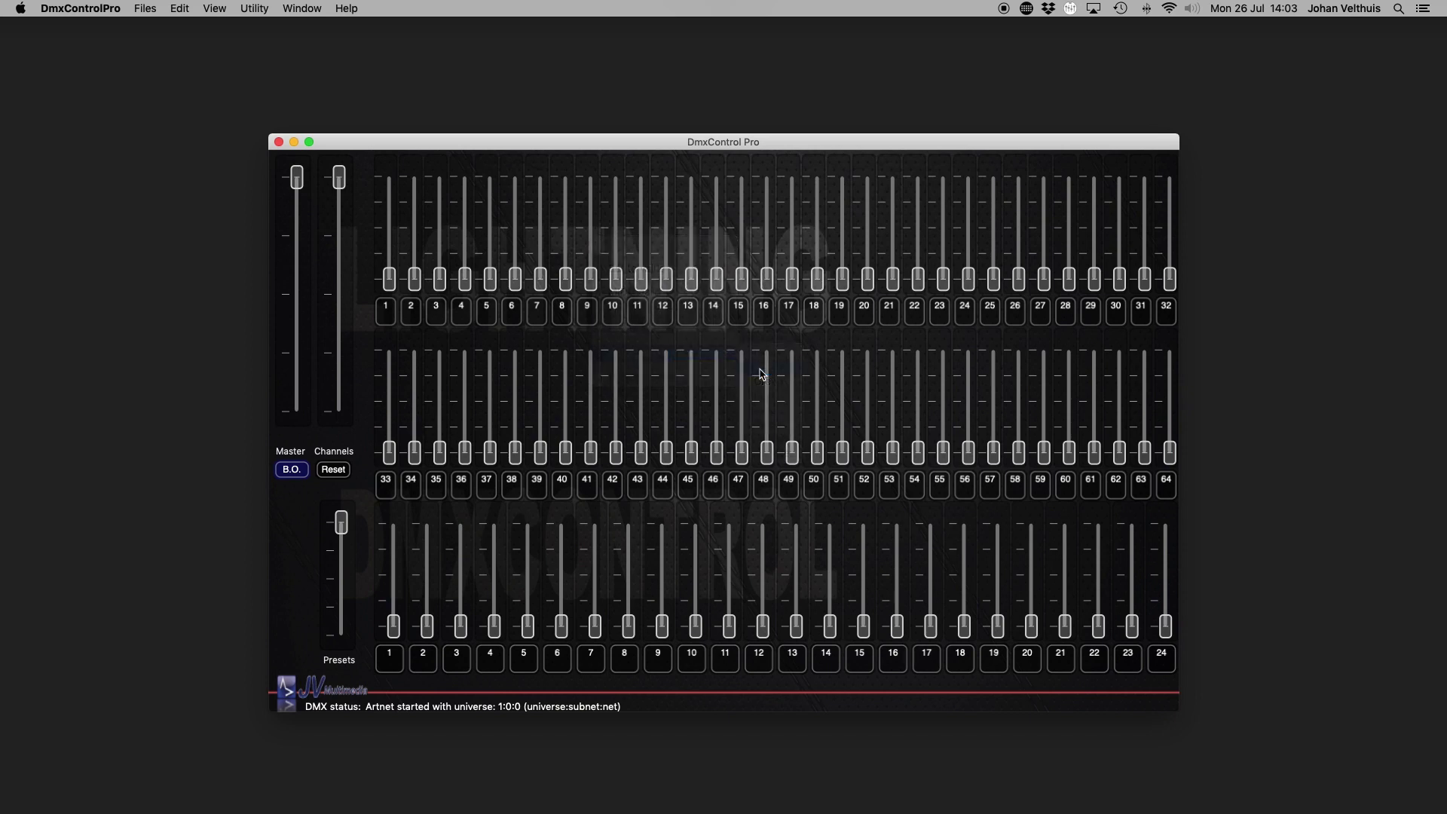
Step: Select channels 11–14 and set their background colour to Blue
{"action": "left_click", "coordinate": [719, 244], "text": "shift"}
{"action": "right_click", "coordinate": [720, 244]}
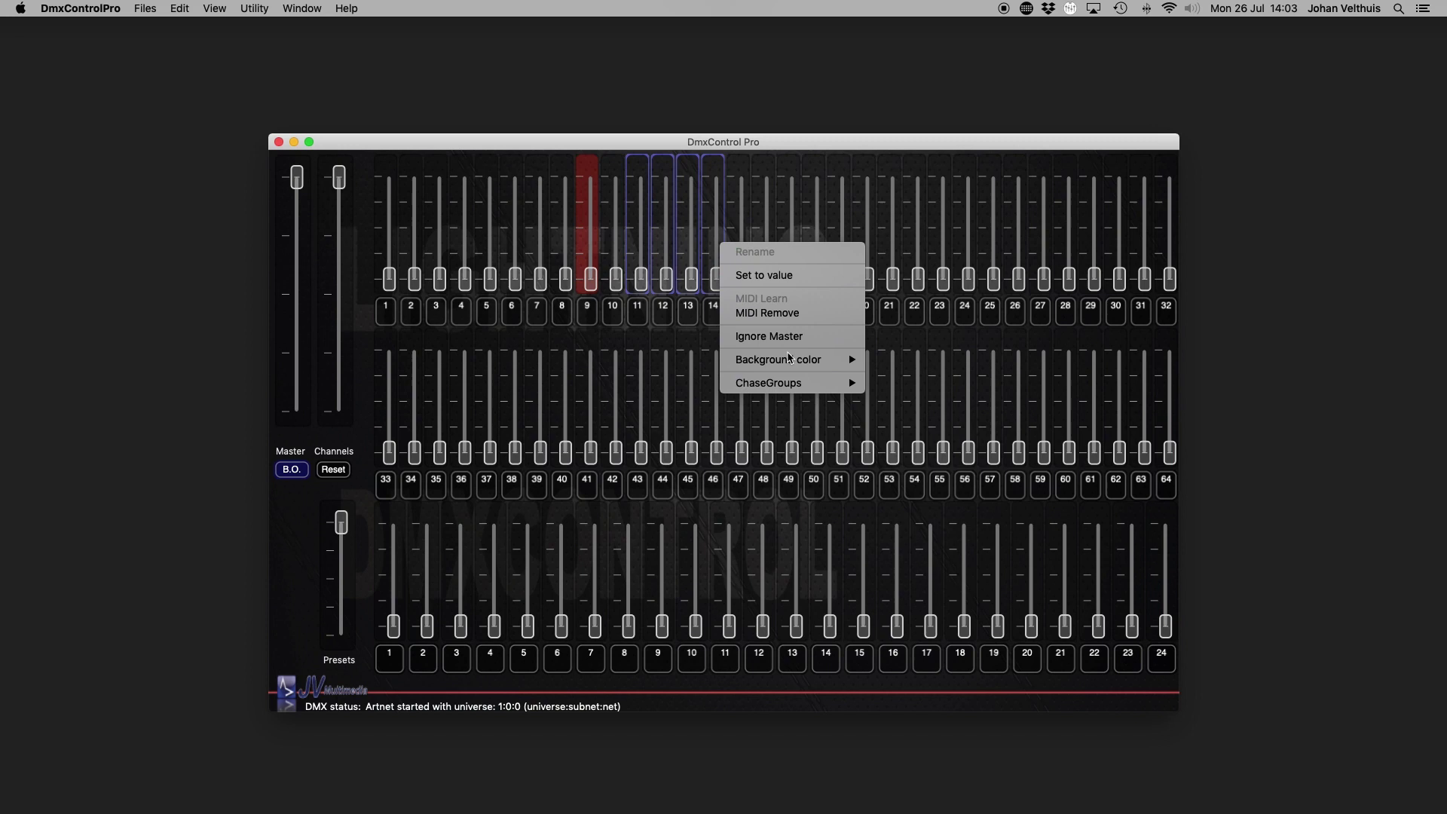
{"action": "mouse_move", "coordinate": [789, 357]}
{"action": "left_click", "coordinate": [911, 402]}
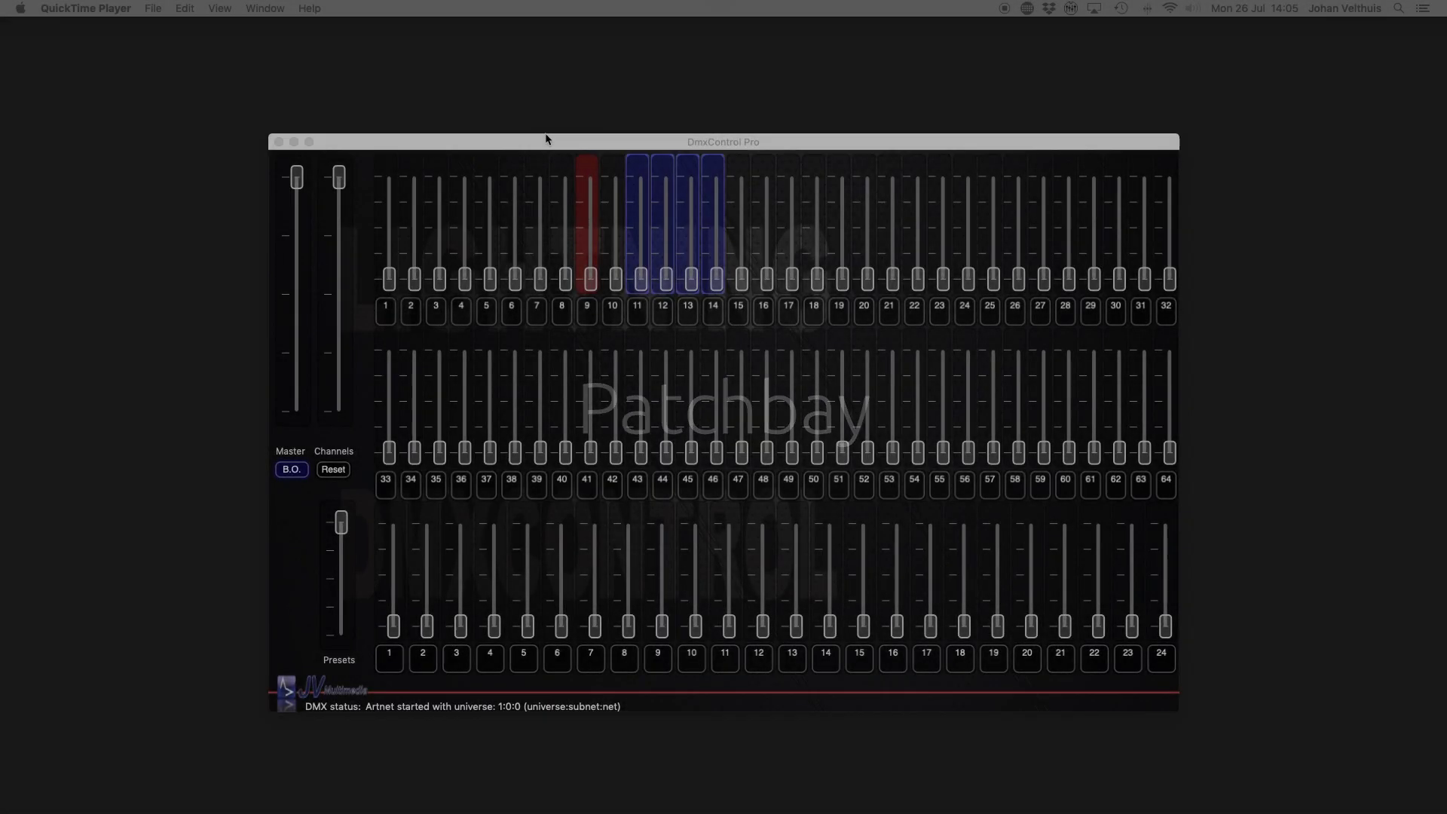
Step: Show the Patchbay, move it to the right, and scroll to DMX rows 71–74
{"action": "left_click", "coordinate": [303, 9]}
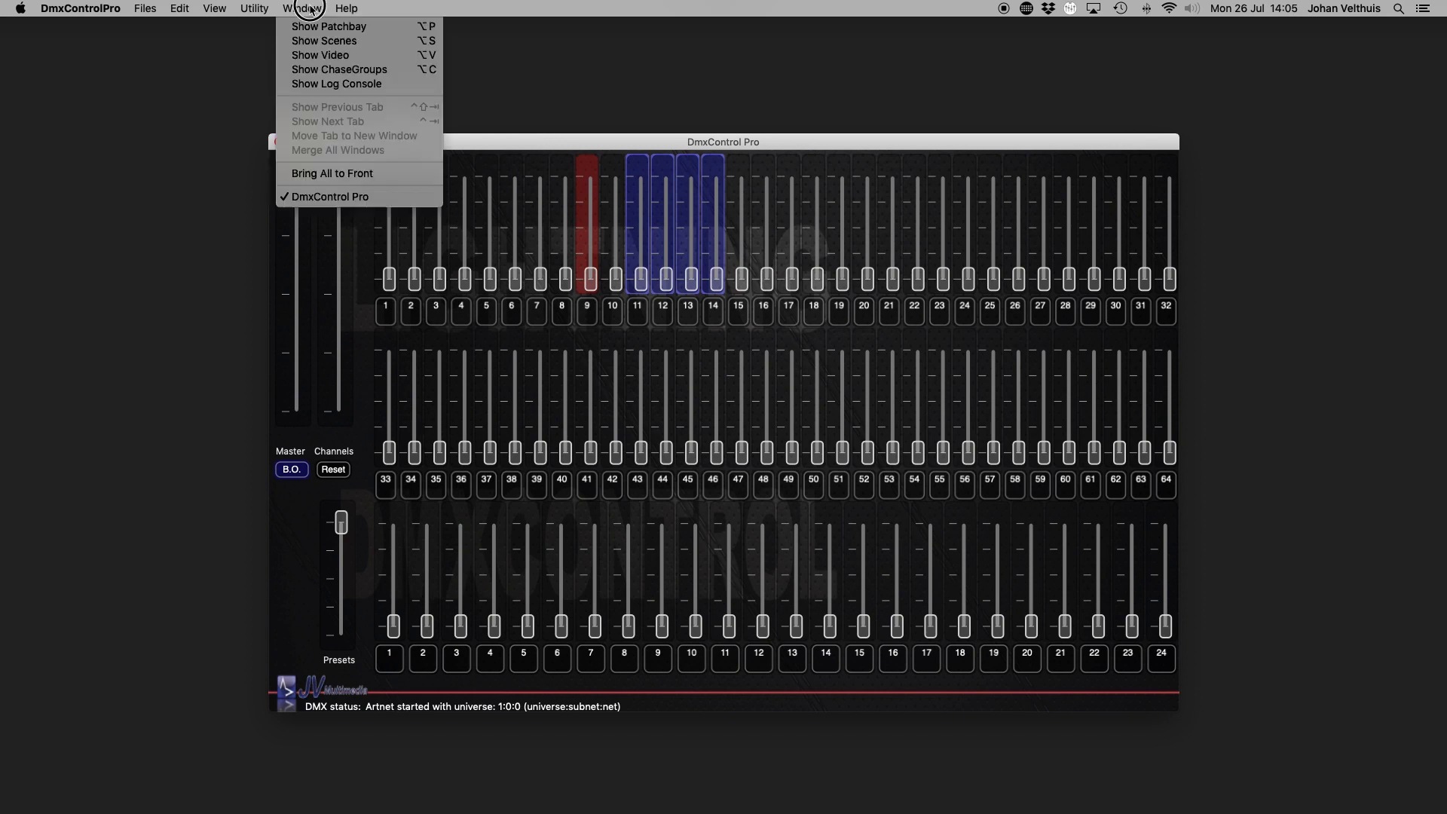
{"action": "left_click", "coordinate": [359, 33]}
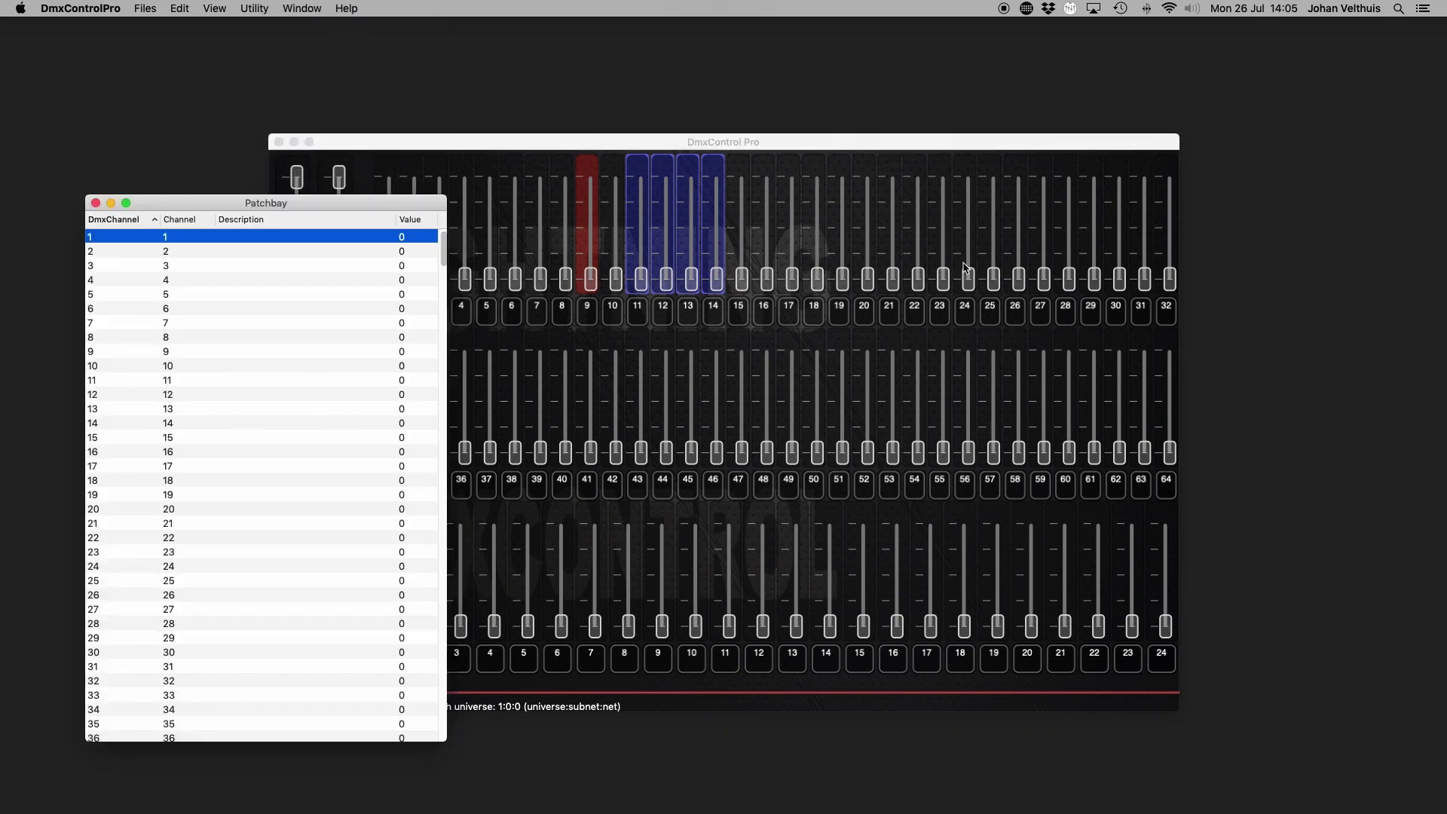
{"action": "left_click_drag", "start_coordinate": [338, 197], "coordinate": [1011, 145]}
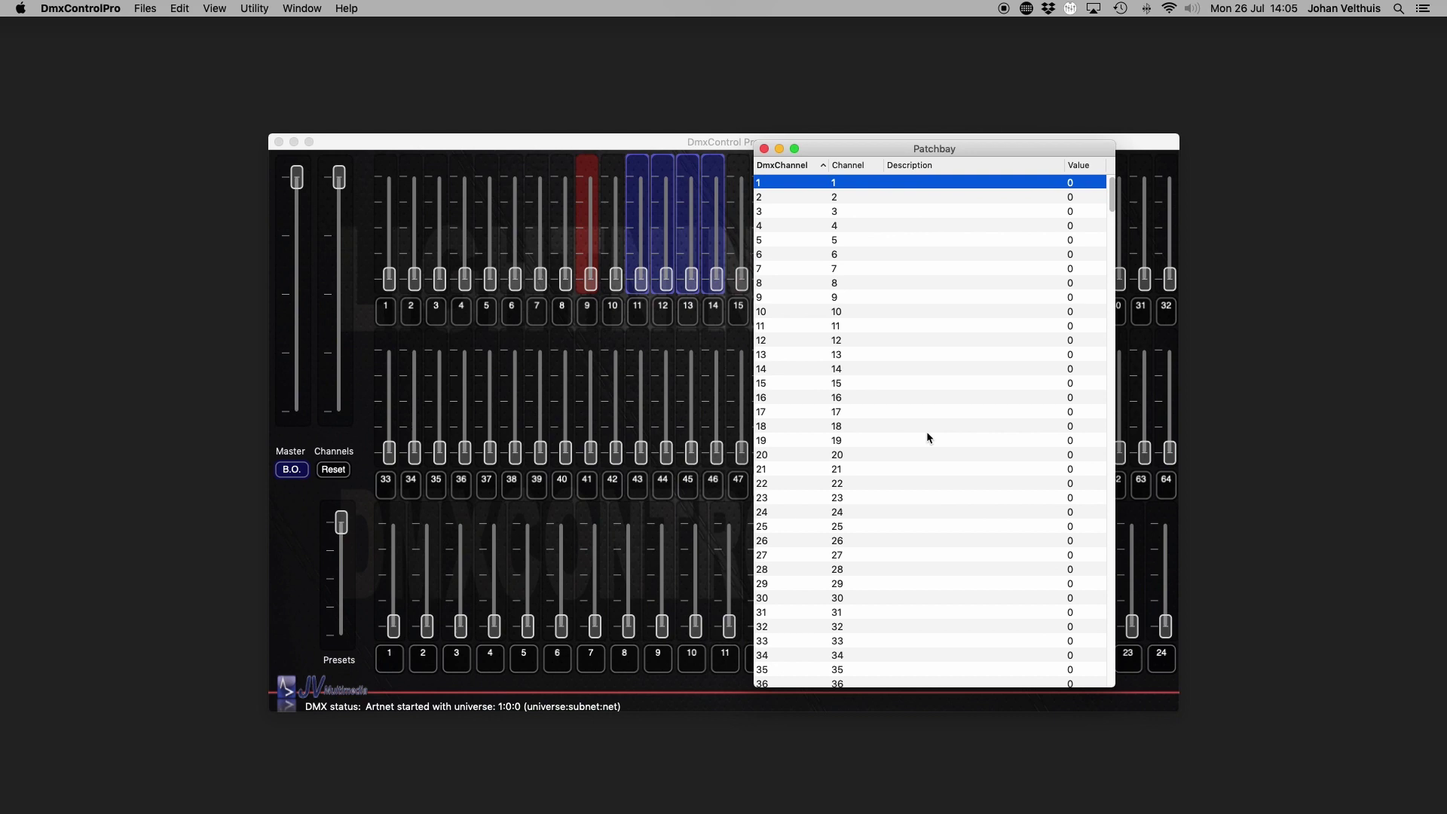
{"action": "scroll", "coordinate": [925, 433], "scroll_direction": "down", "scroll_amount": 10}
{"action": "scroll", "coordinate": [912, 463], "scroll_direction": "down", "scroll_amount": 1}
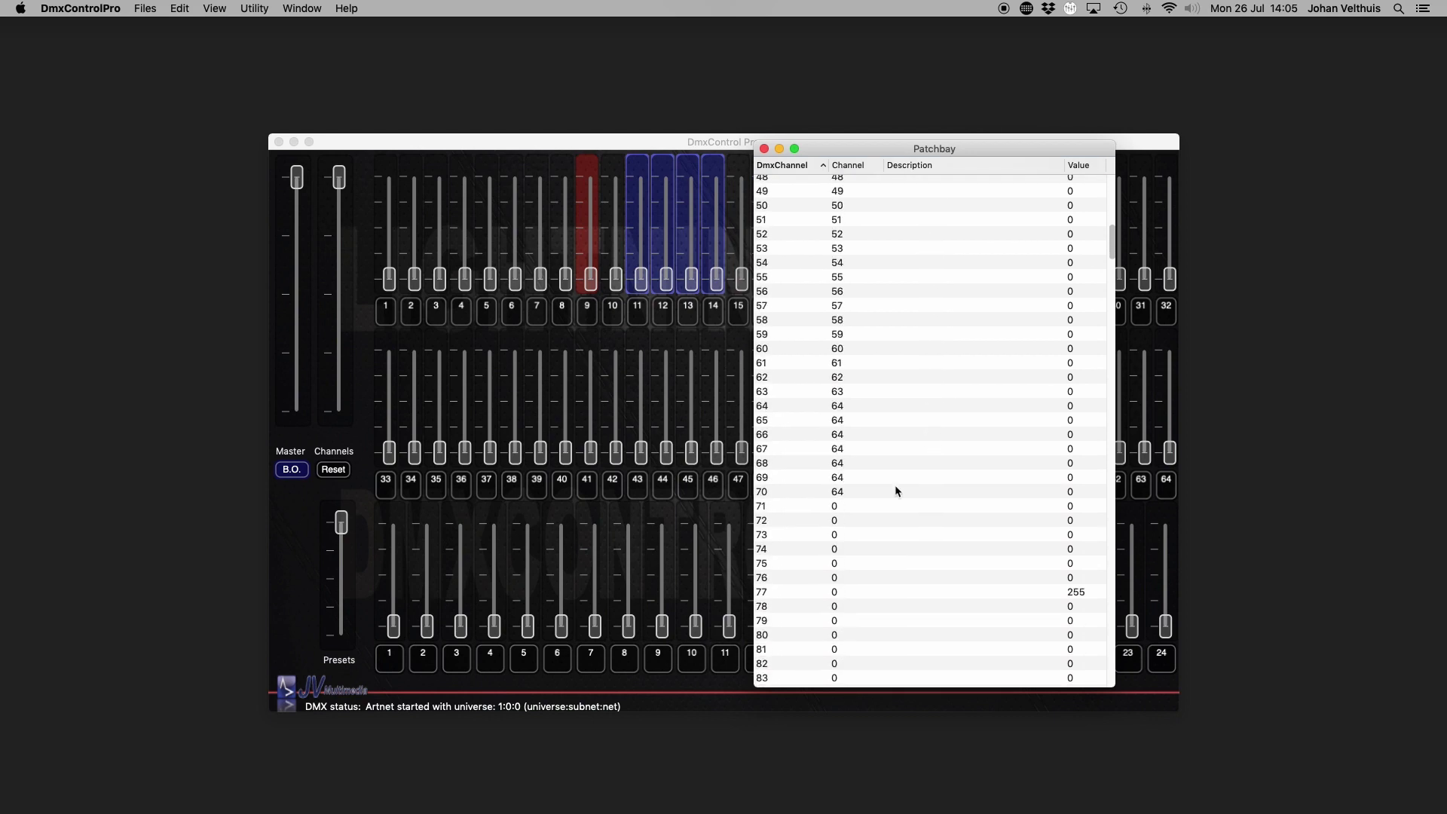
Step: Patch DMX channels 71, 72 and 73 to channels 2, 3 and 4
{"action": "double_click", "coordinate": [838, 509]}
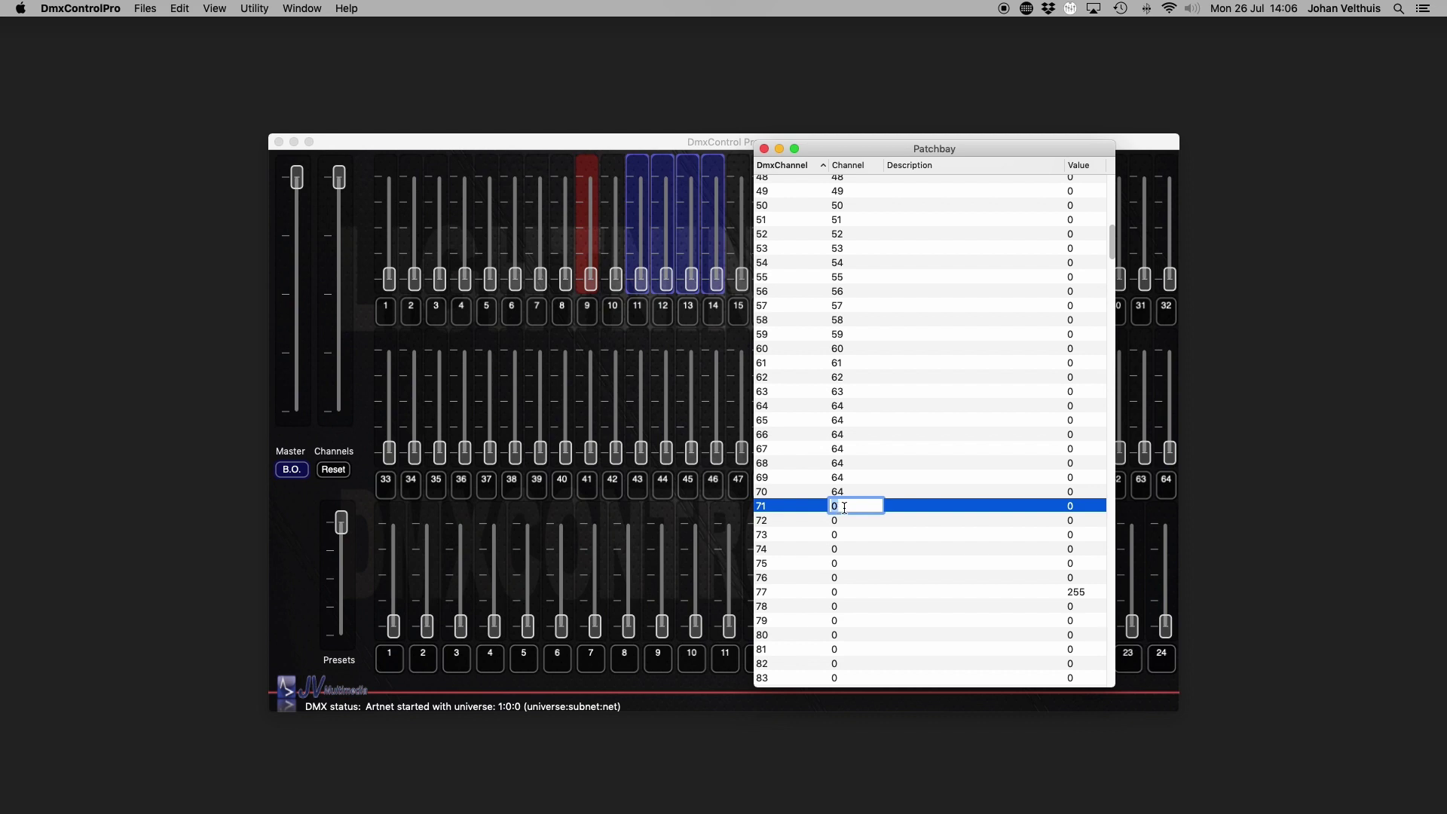
{"action": "type", "text": "2"}
{"action": "left_click", "coordinate": [846, 519]}
{"action": "double_click", "coordinate": [846, 520]}
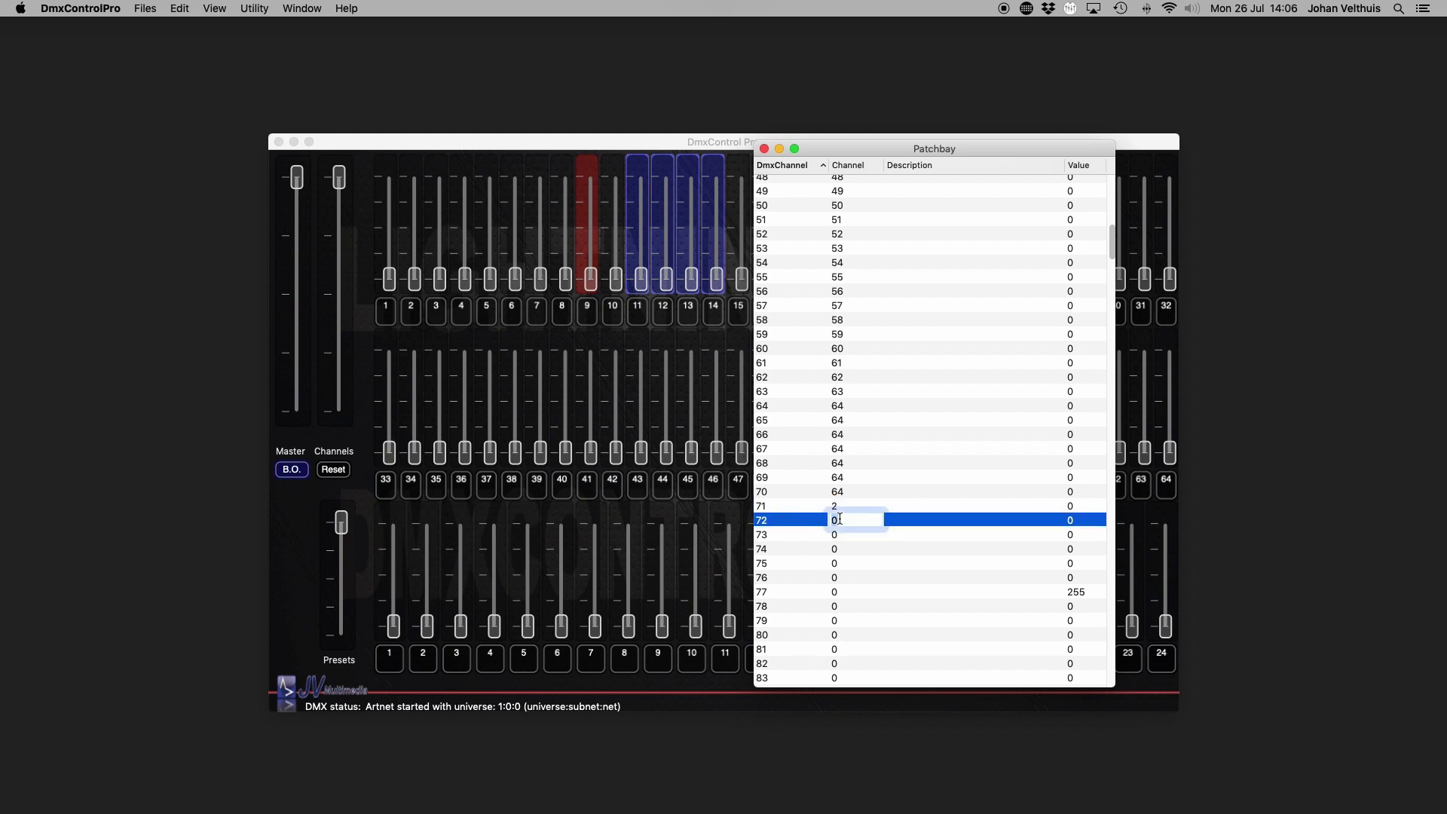
{"action": "type", "text": "3"}
{"action": "left_click", "coordinate": [843, 535]}
{"action": "double_click", "coordinate": [843, 536]}
{"action": "type", "text": "4"}
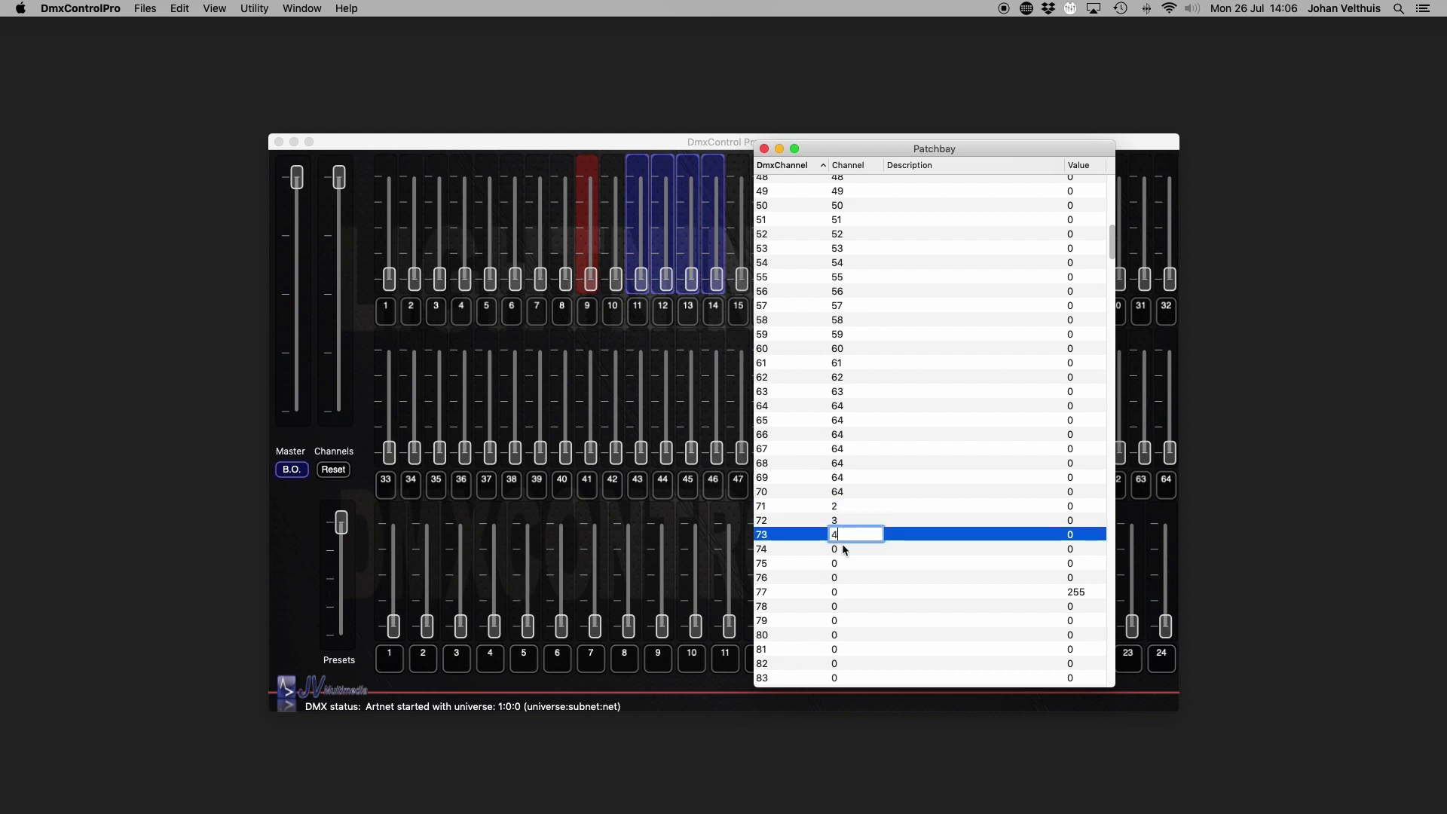
{"action": "left_click", "coordinate": [844, 556]}
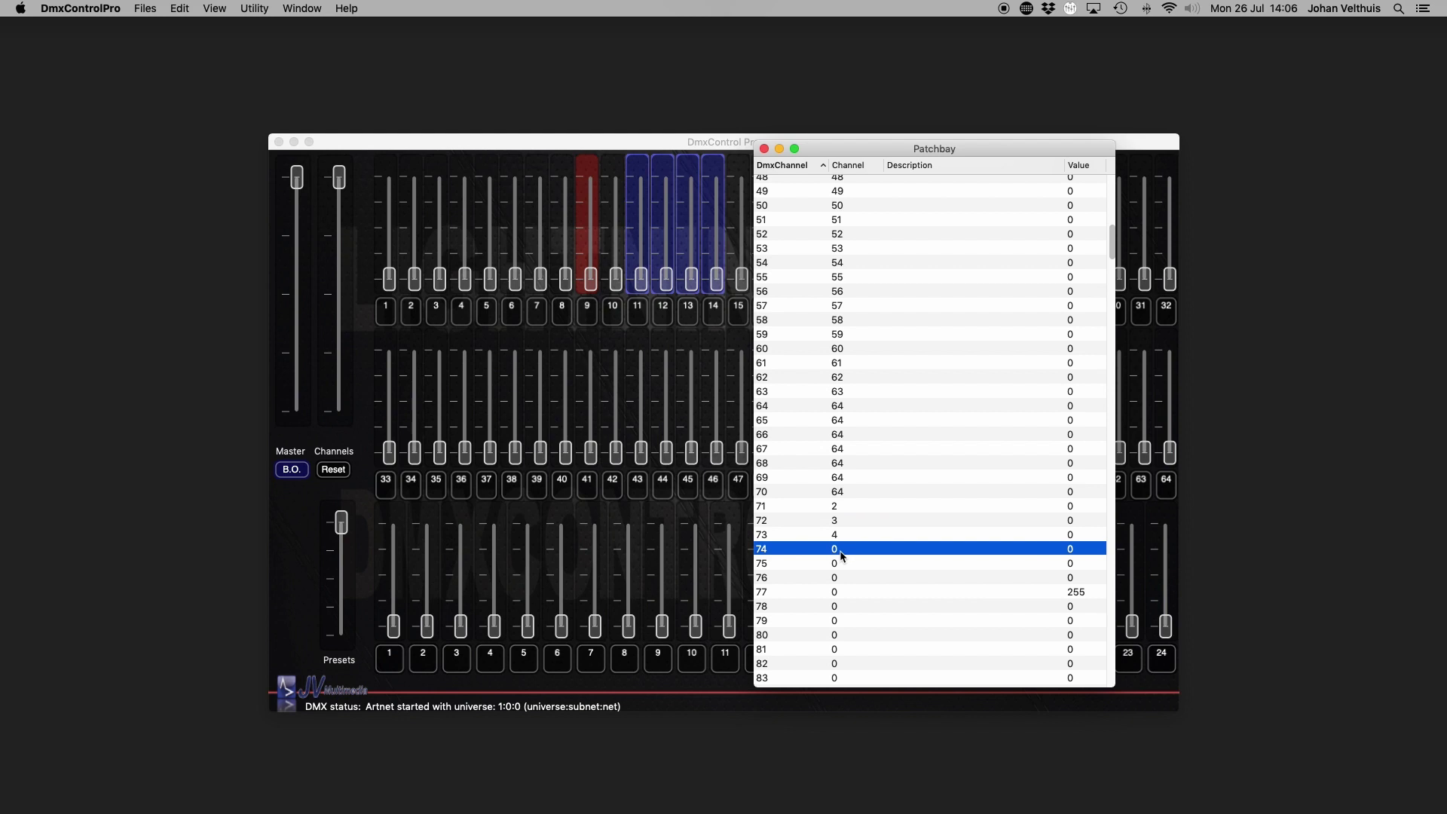
Step: Set DMX channel 74's value to 255, then show the Scenes window
{"action": "double_click", "coordinate": [1074, 552]}
{"action": "type", "text": "2"}
{"action": "key", "text": "Return"}
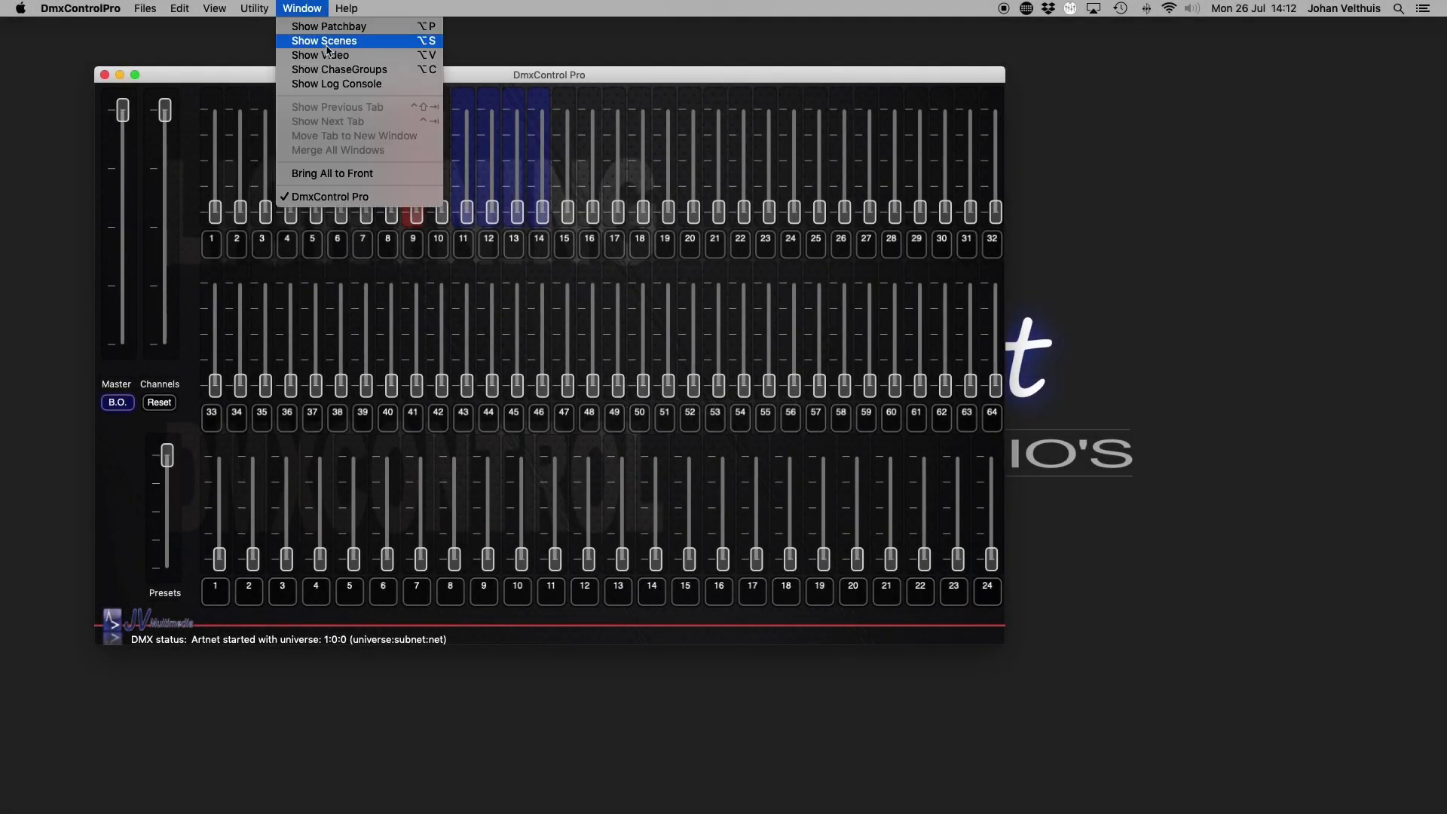
{"action": "left_click", "coordinate": [326, 45]}
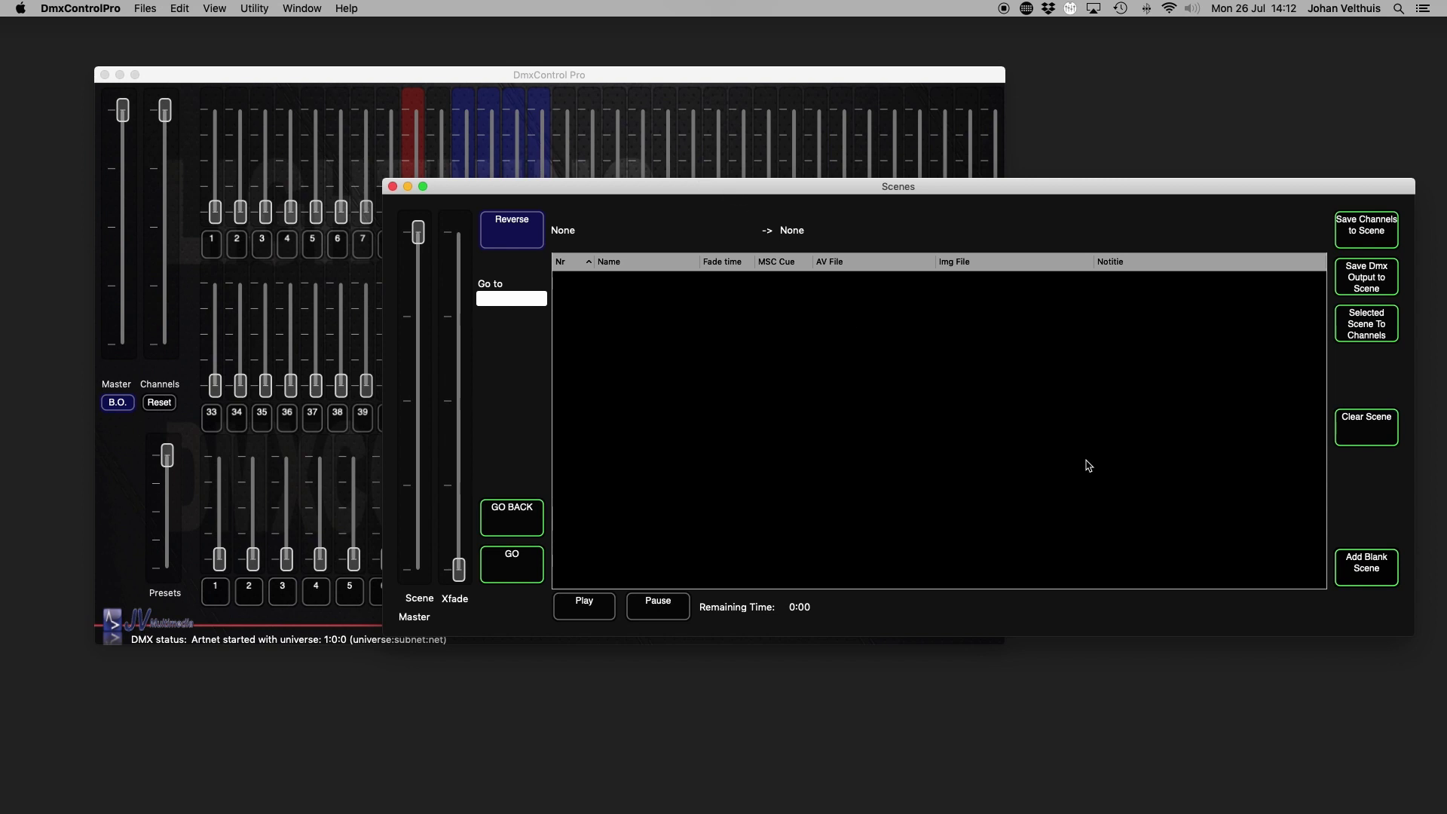
Step: Add blank scenes and save channels 1–2 at full into scene 0
{"action": "left_click", "coordinate": [1369, 558]}
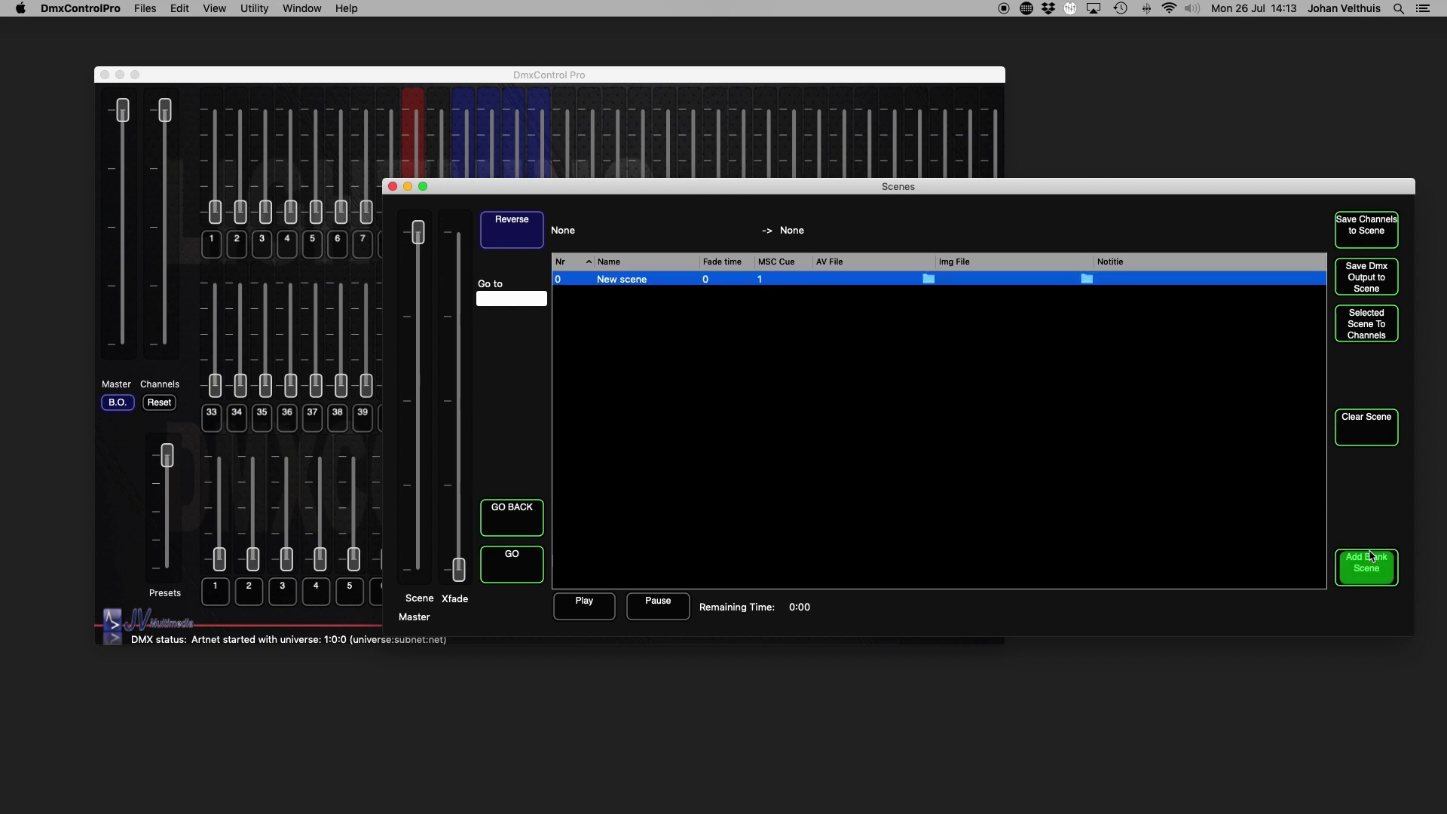
{"action": "left_click", "coordinate": [1370, 558]}
{"action": "left_click", "coordinate": [1370, 558]}
{"action": "left_click", "coordinate": [1370, 557]}
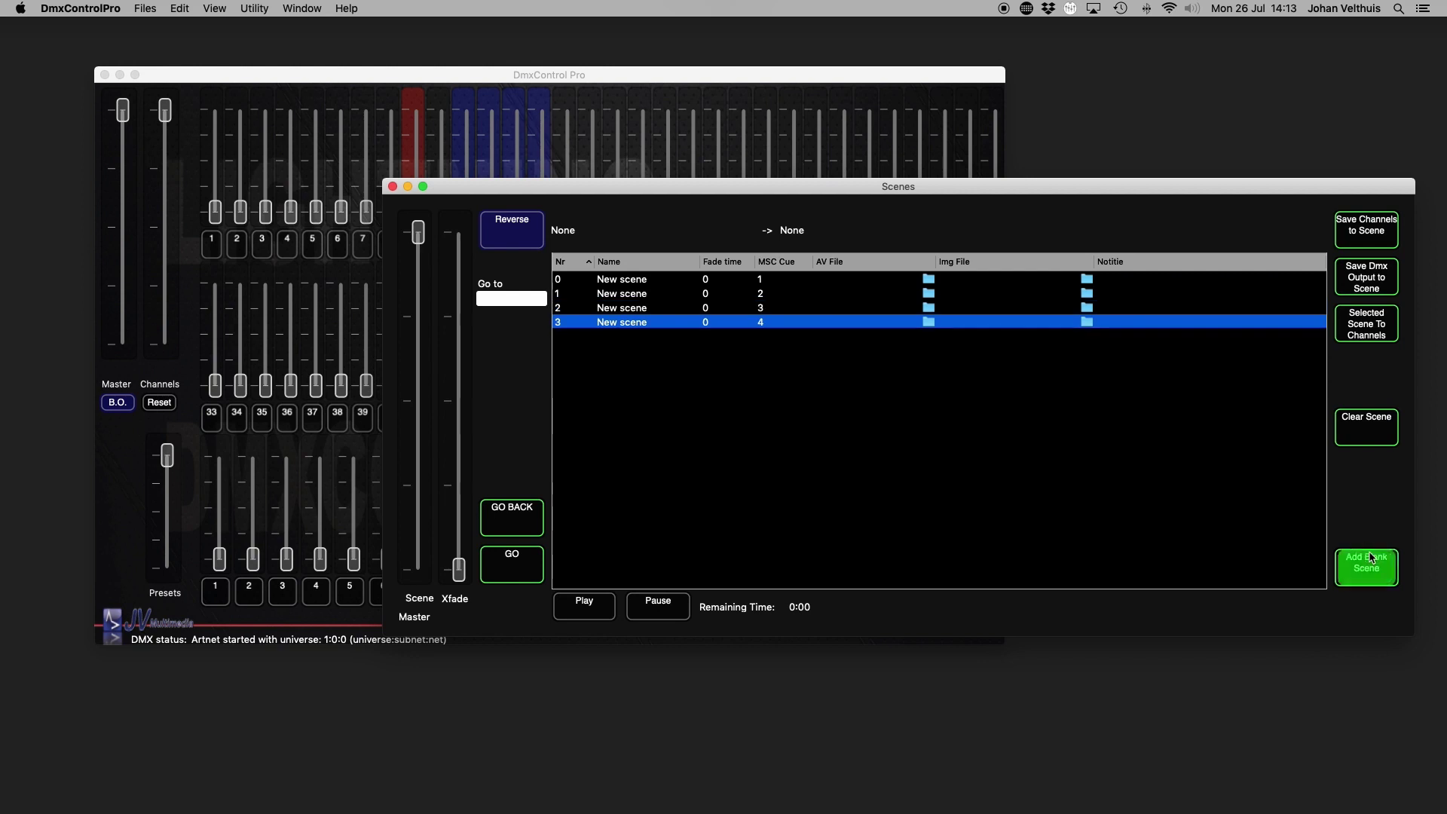
{"action": "left_click", "coordinate": [637, 282]}
{"action": "scroll", "coordinate": [217, 214], "scroll_direction": "up", "scroll_amount": 10}
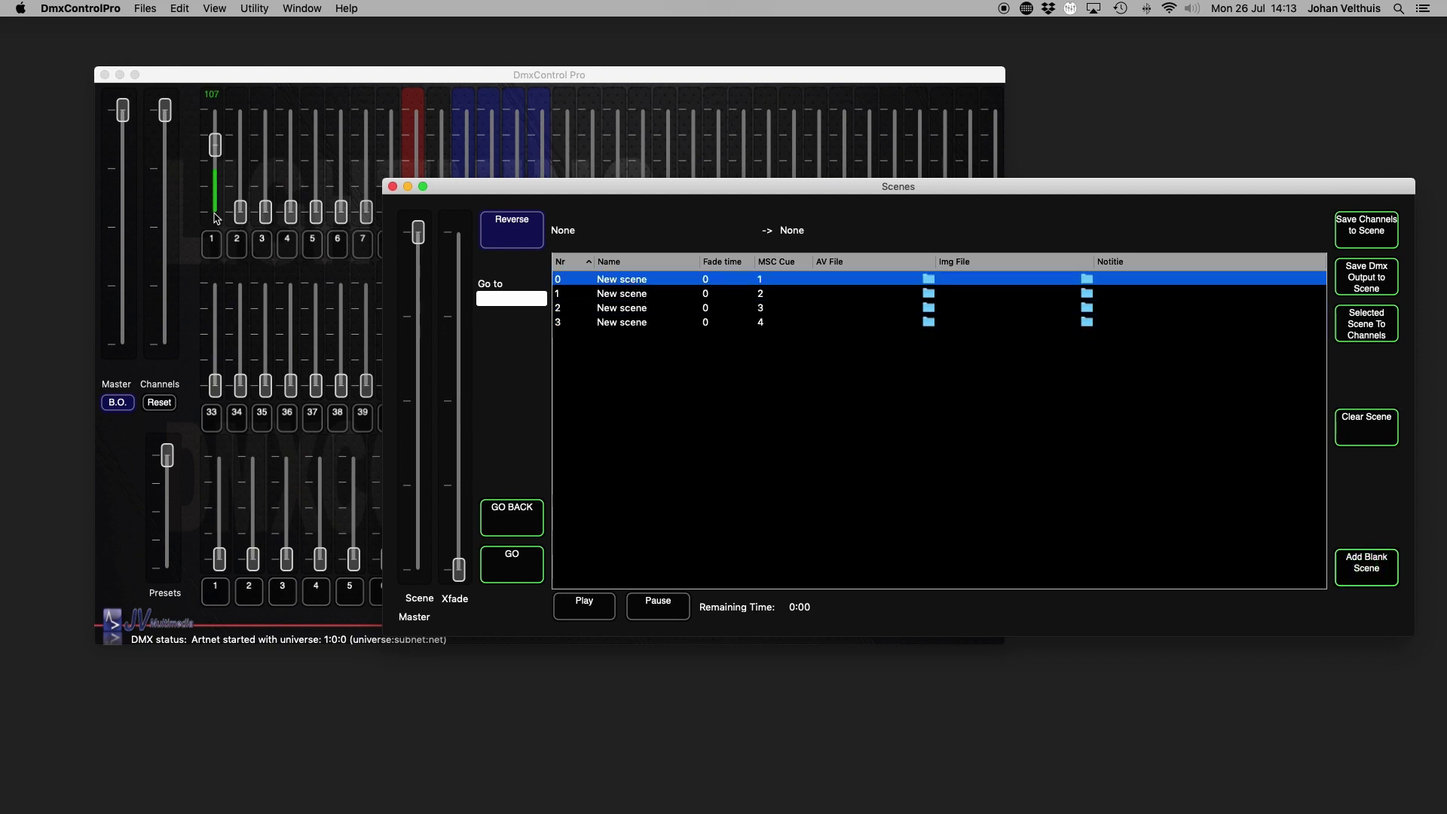
{"action": "scroll", "coordinate": [244, 219], "scroll_direction": "up", "scroll_amount": 10}
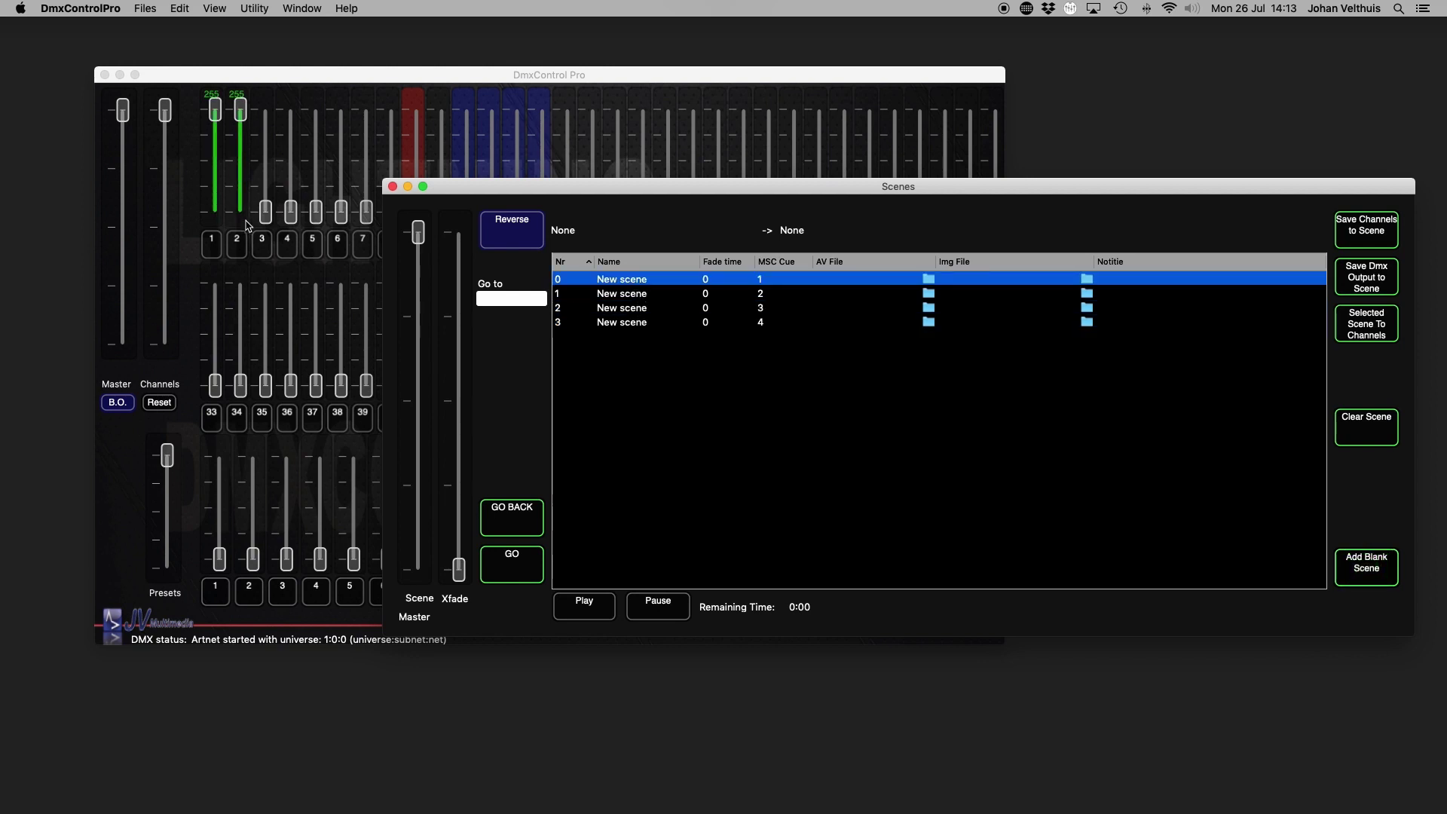
{"action": "left_click", "coordinate": [1364, 238]}
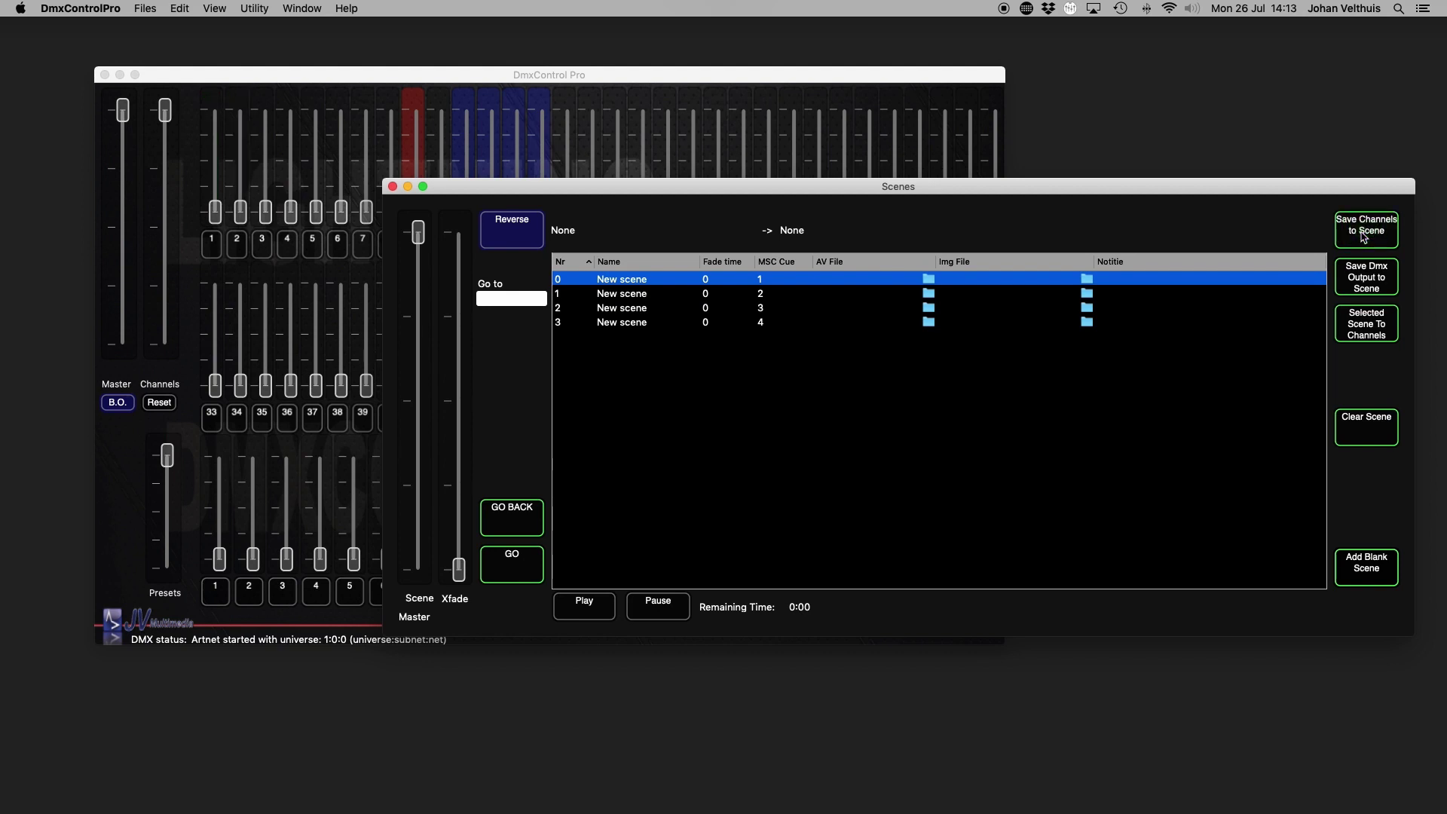
Step: Raise channels 1–4 to full and save the DMX output into scene 1
{"action": "left_click", "coordinate": [625, 296]}
{"action": "scroll", "coordinate": [265, 218], "scroll_direction": "up", "scroll_amount": 10}
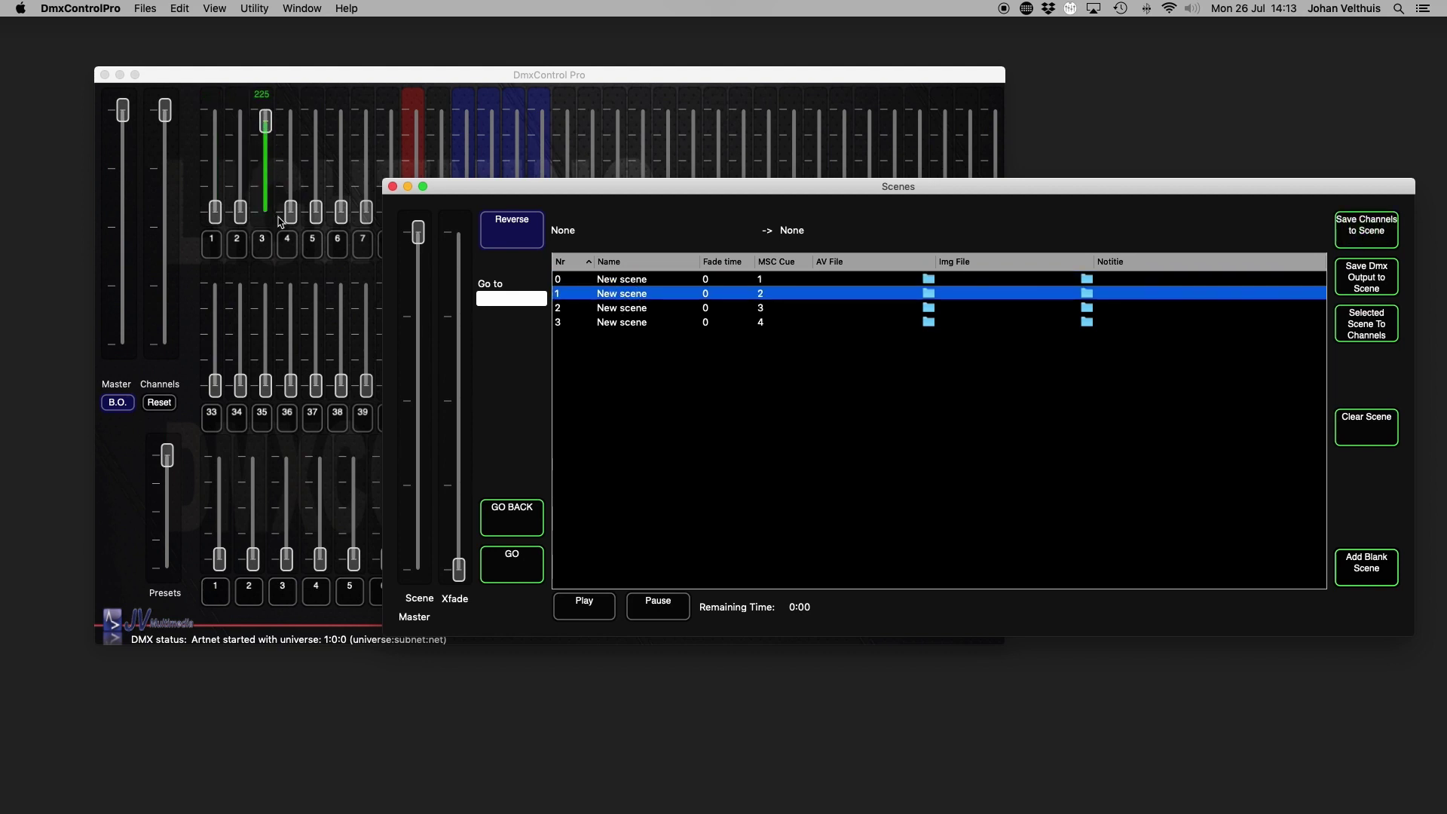
{"action": "scroll", "coordinate": [290, 218], "scroll_direction": "up", "scroll_amount": 10}
{"action": "scroll", "coordinate": [241, 215], "scroll_direction": "up", "scroll_amount": 10}
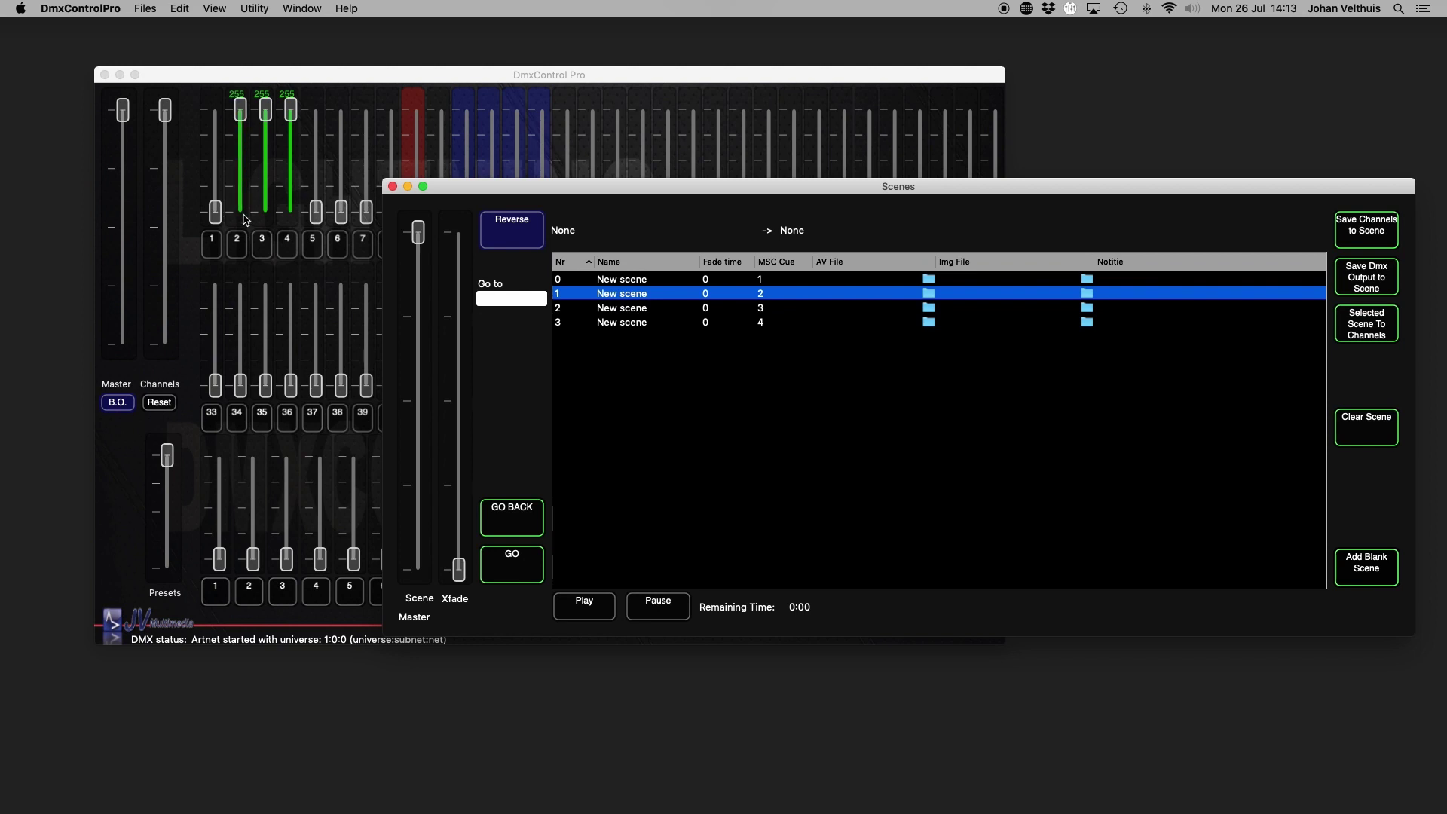
{"action": "scroll", "coordinate": [216, 218], "scroll_direction": "up", "scroll_amount": 10}
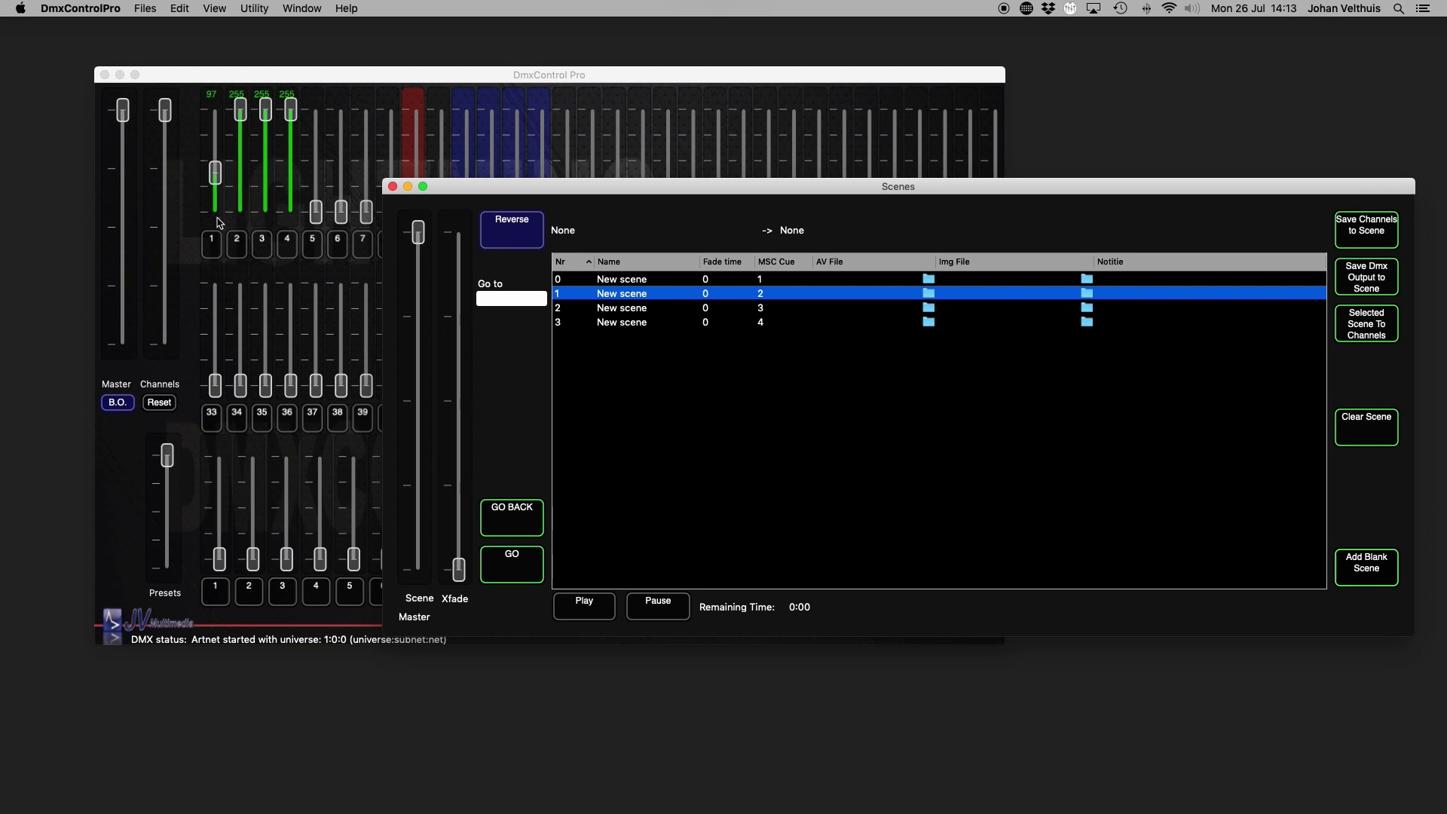
{"action": "left_click", "coordinate": [1375, 290]}
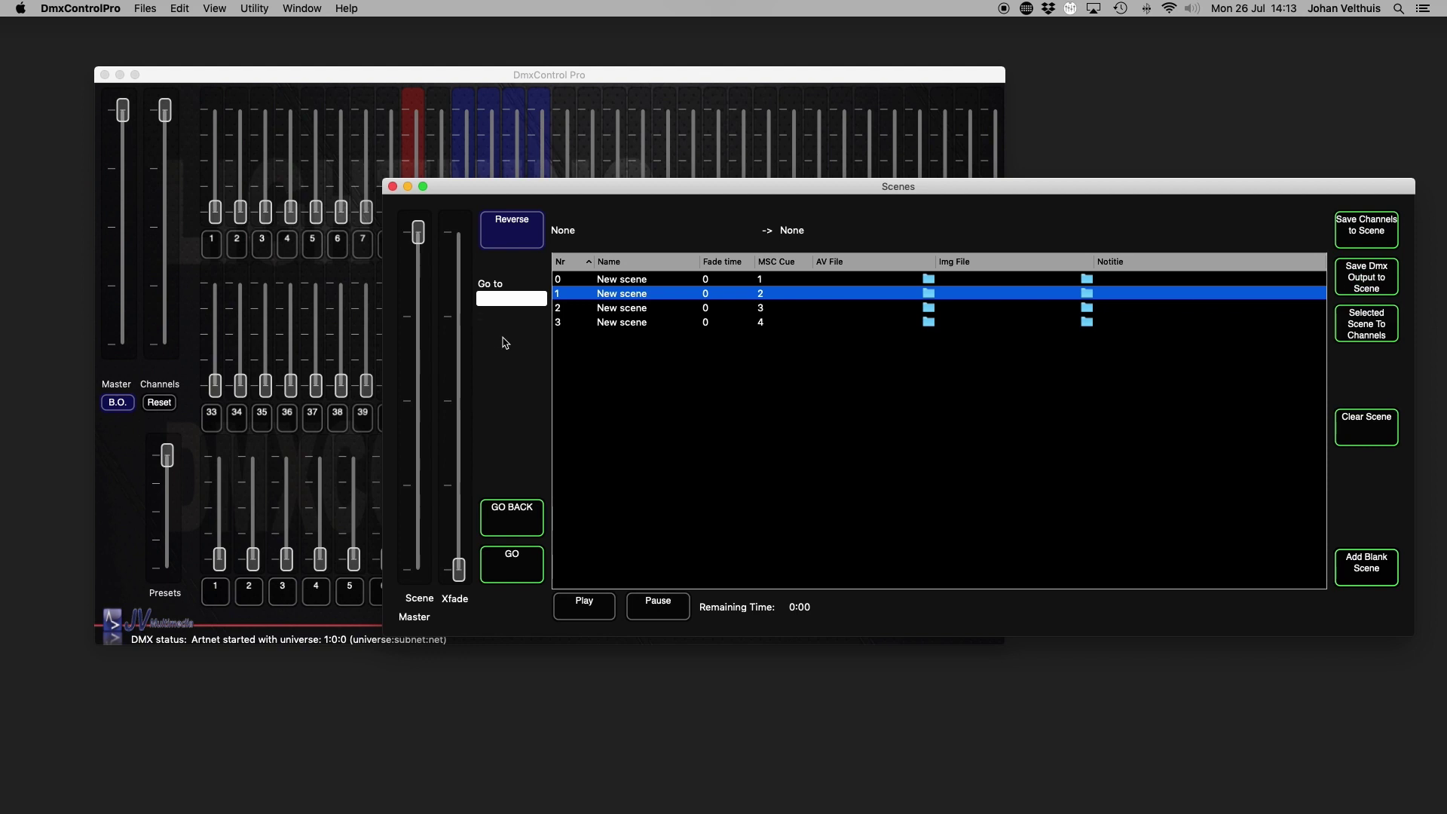
Step: Re-save scene 1 with channel 2 at zero, then clear scene 3
{"action": "left_click", "coordinate": [1372, 339]}
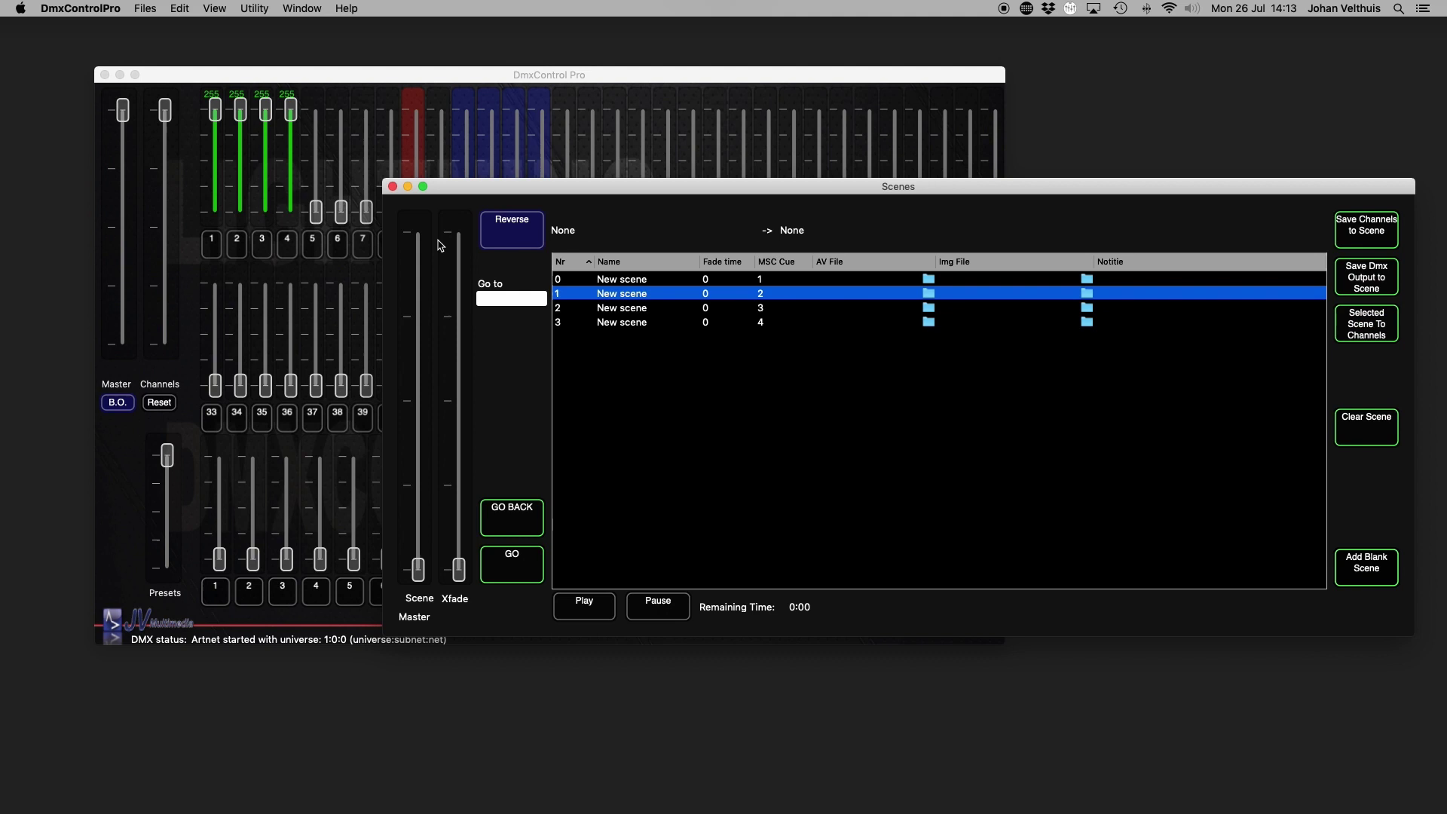
{"action": "left_click", "coordinate": [242, 201]}
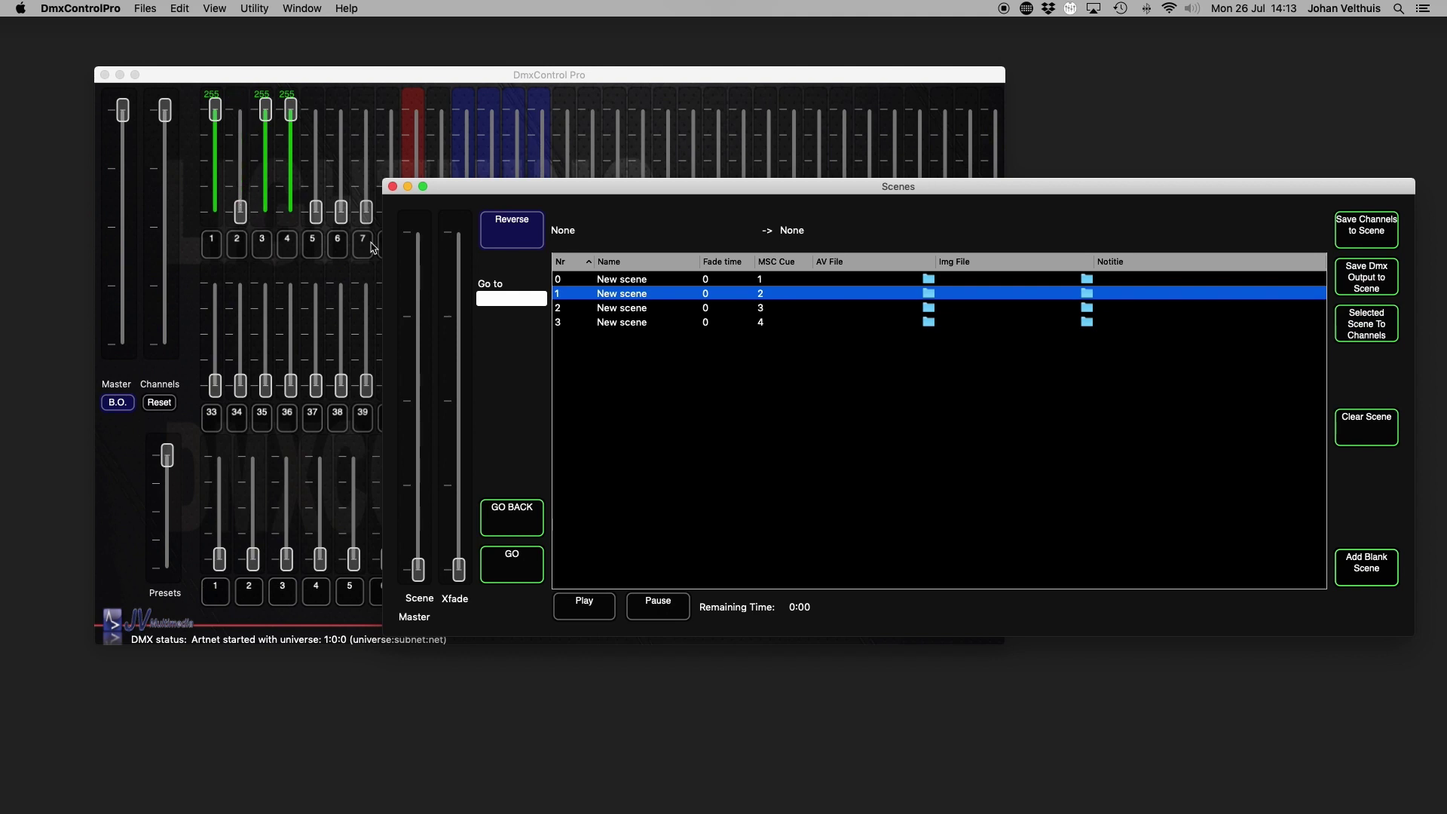
{"action": "left_click", "coordinate": [1362, 238]}
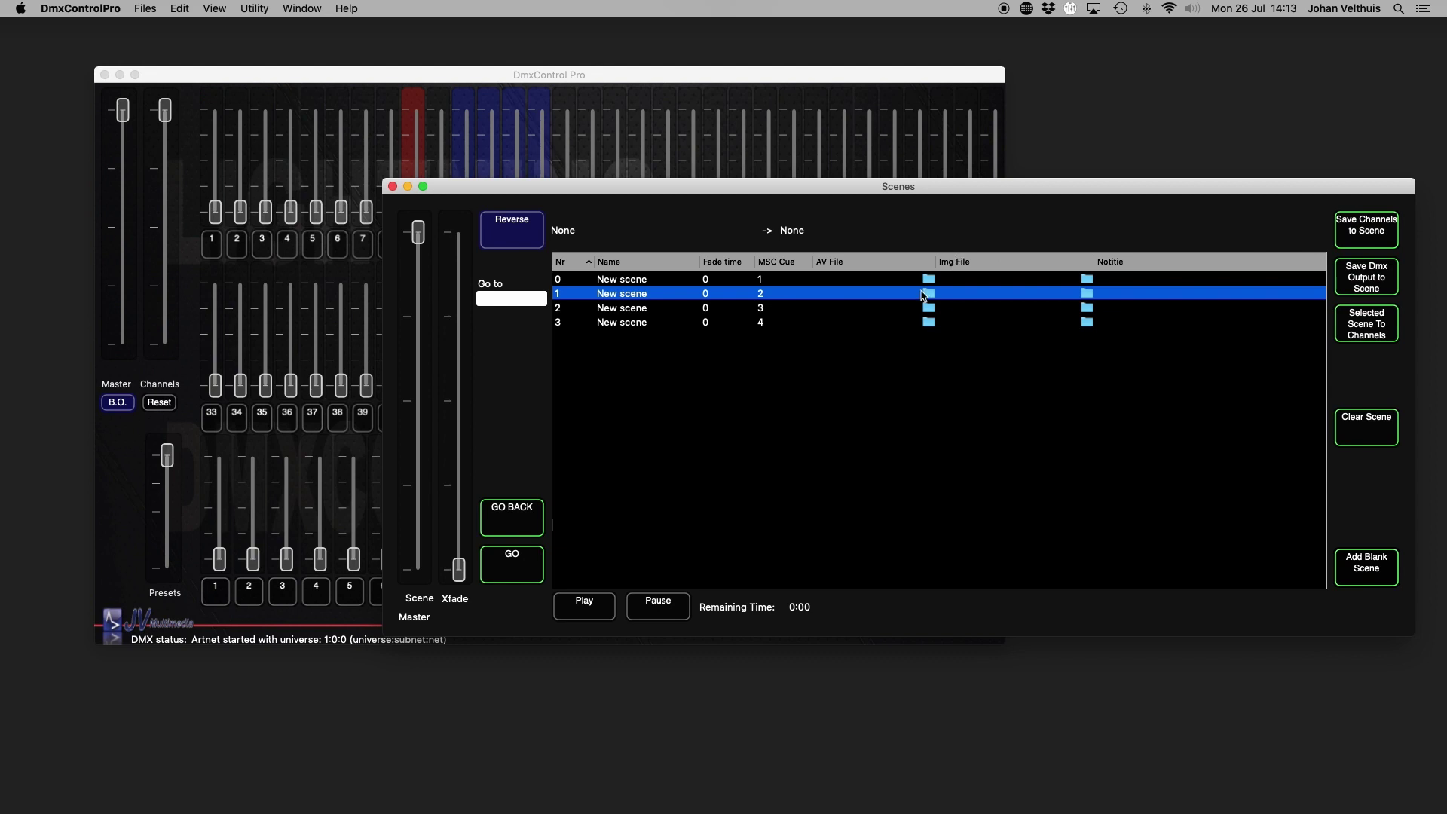
{"action": "left_click", "coordinate": [618, 324]}
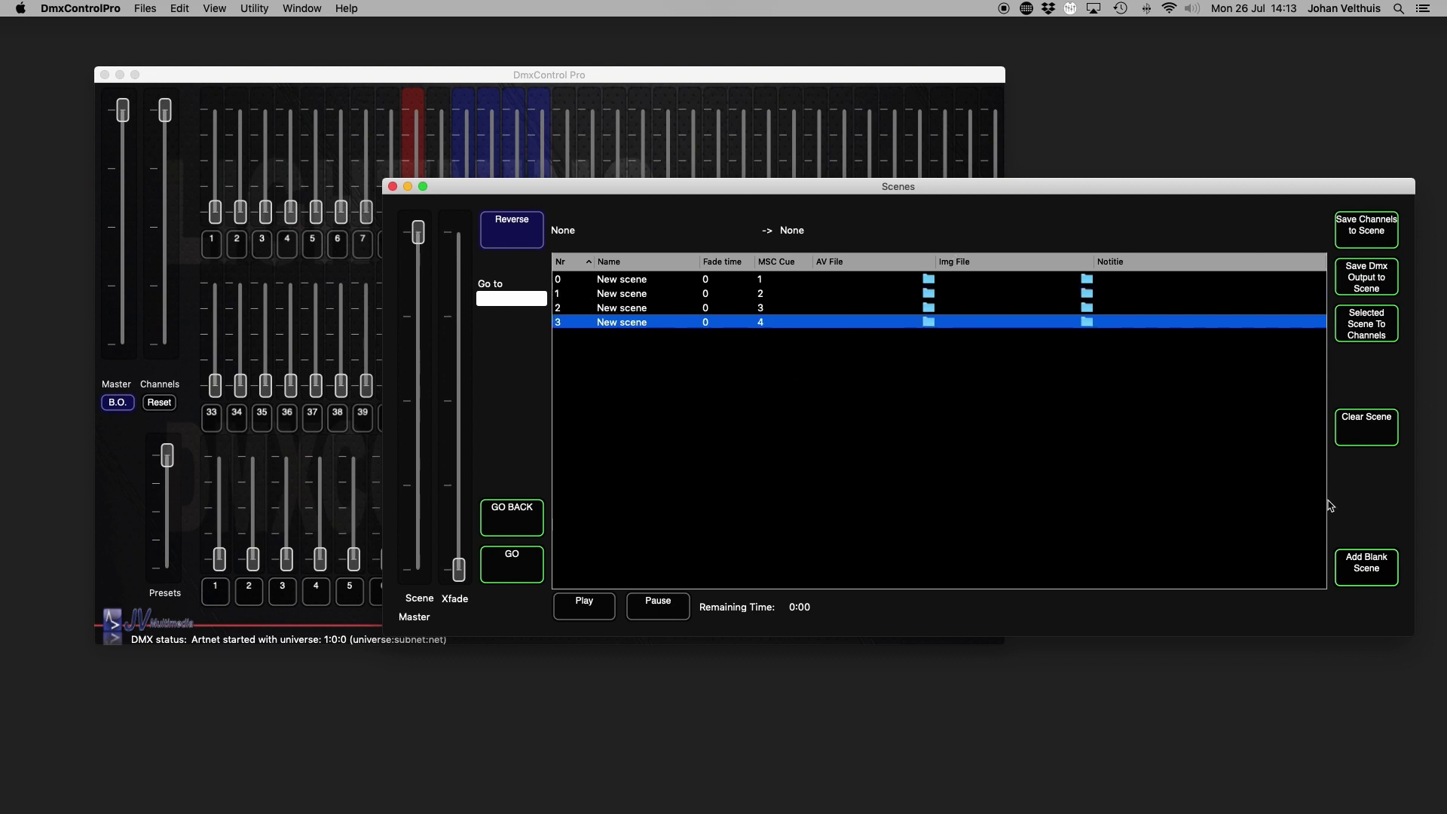
{"action": "left_click", "coordinate": [1362, 427]}
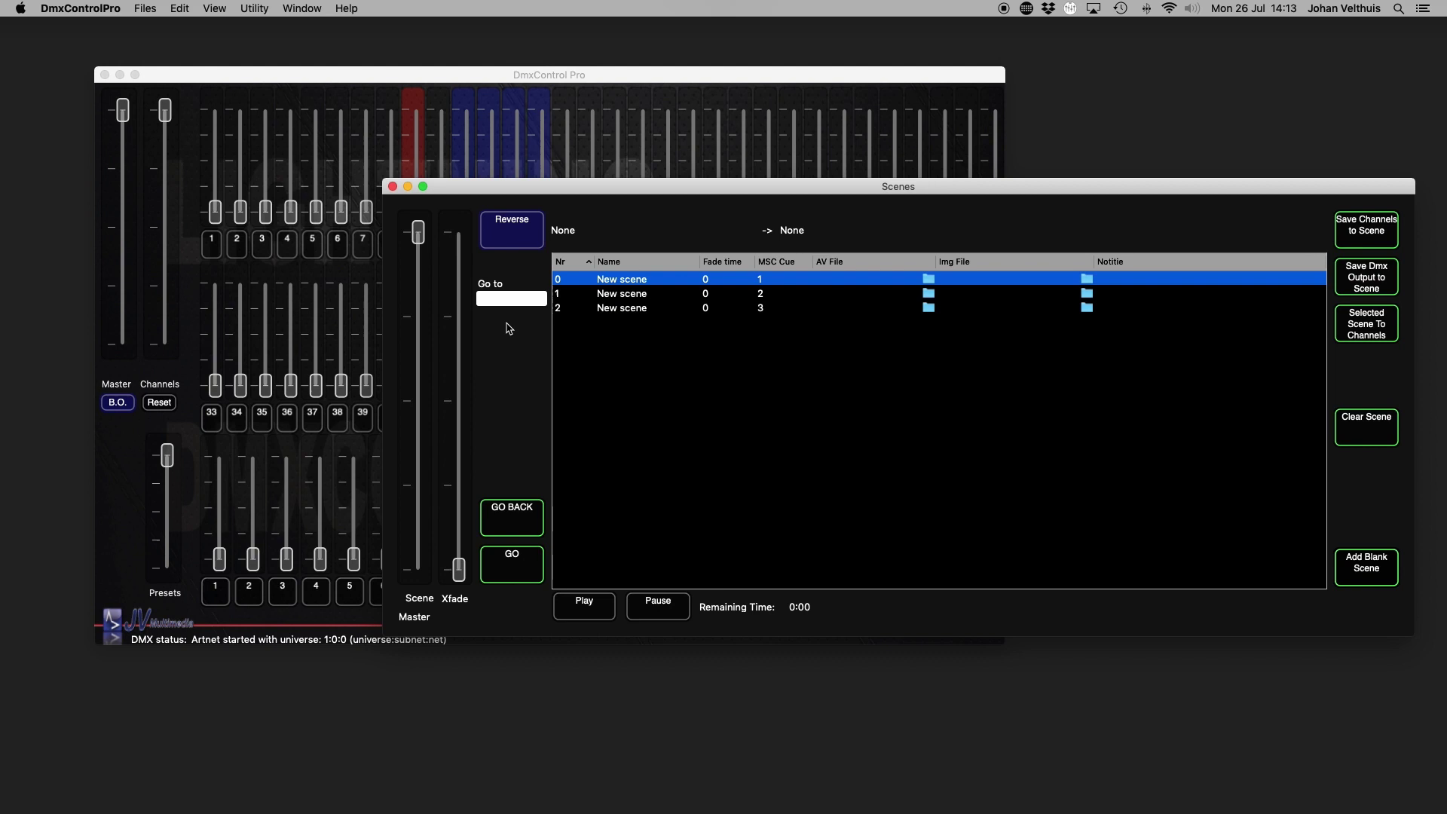
Step: Push the crossfade fully up and jump to scene 0
{"action": "left_click", "coordinate": [466, 569]}
{"action": "left_click", "coordinate": [508, 297]}
{"action": "type", "text": "0"}
{"action": "key", "text": "Return"}
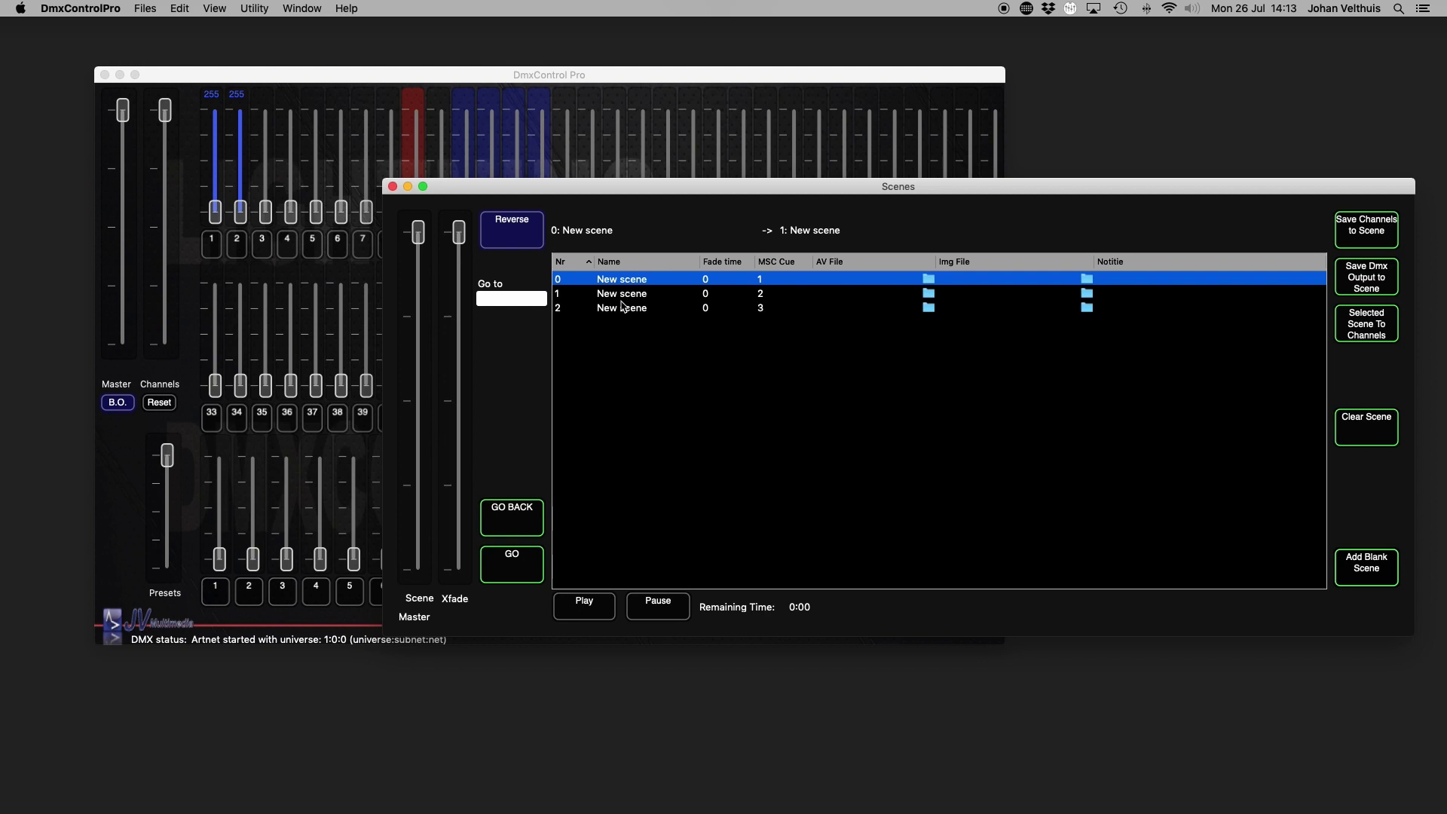
Step: Set a fade time of 2 on scenes 0, 1 and 2, then trigger the jump to crossfade
{"action": "double_click", "coordinate": [707, 279]}
{"action": "type", "text": "2"}
{"action": "left_click", "coordinate": [709, 296]}
{"action": "left_click", "coordinate": [709, 294]}
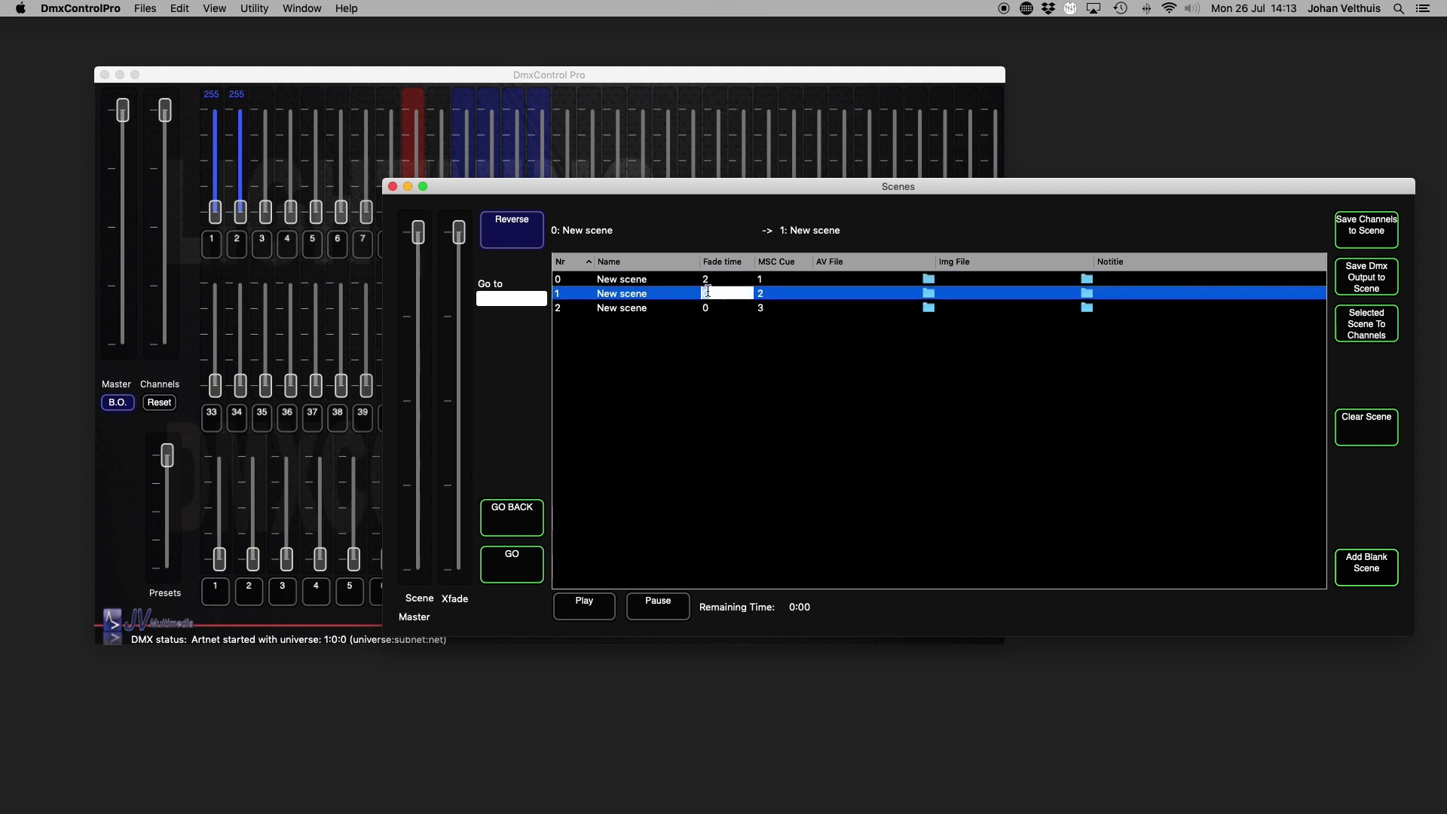
{"action": "type", "text": "2"}
{"action": "left_click", "coordinate": [709, 309]}
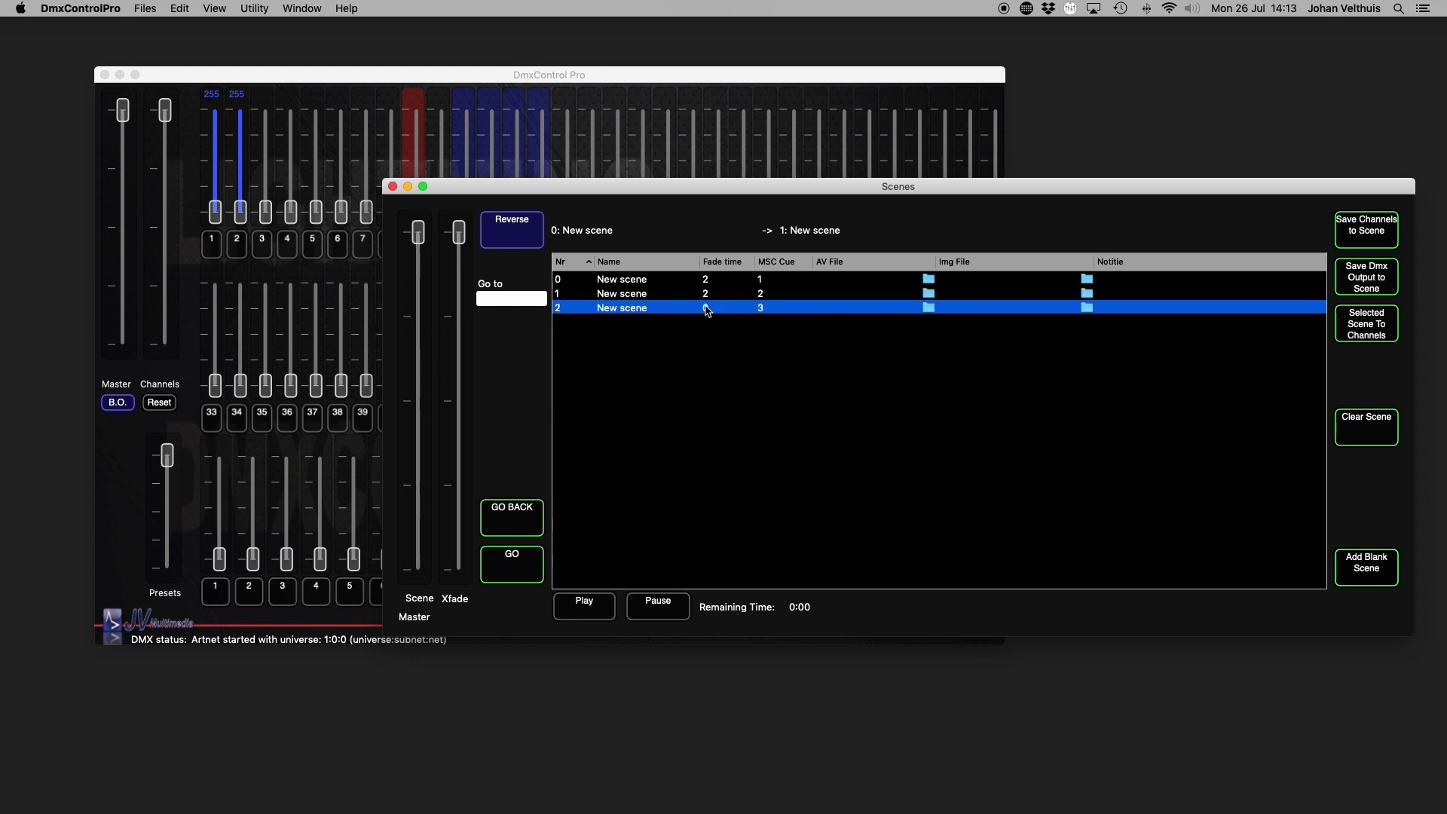
{"action": "left_click", "coordinate": [709, 309]}
{"action": "type", "text": "2"}
{"action": "left_click", "coordinate": [699, 338]}
{"action": "left_click", "coordinate": [513, 298]}
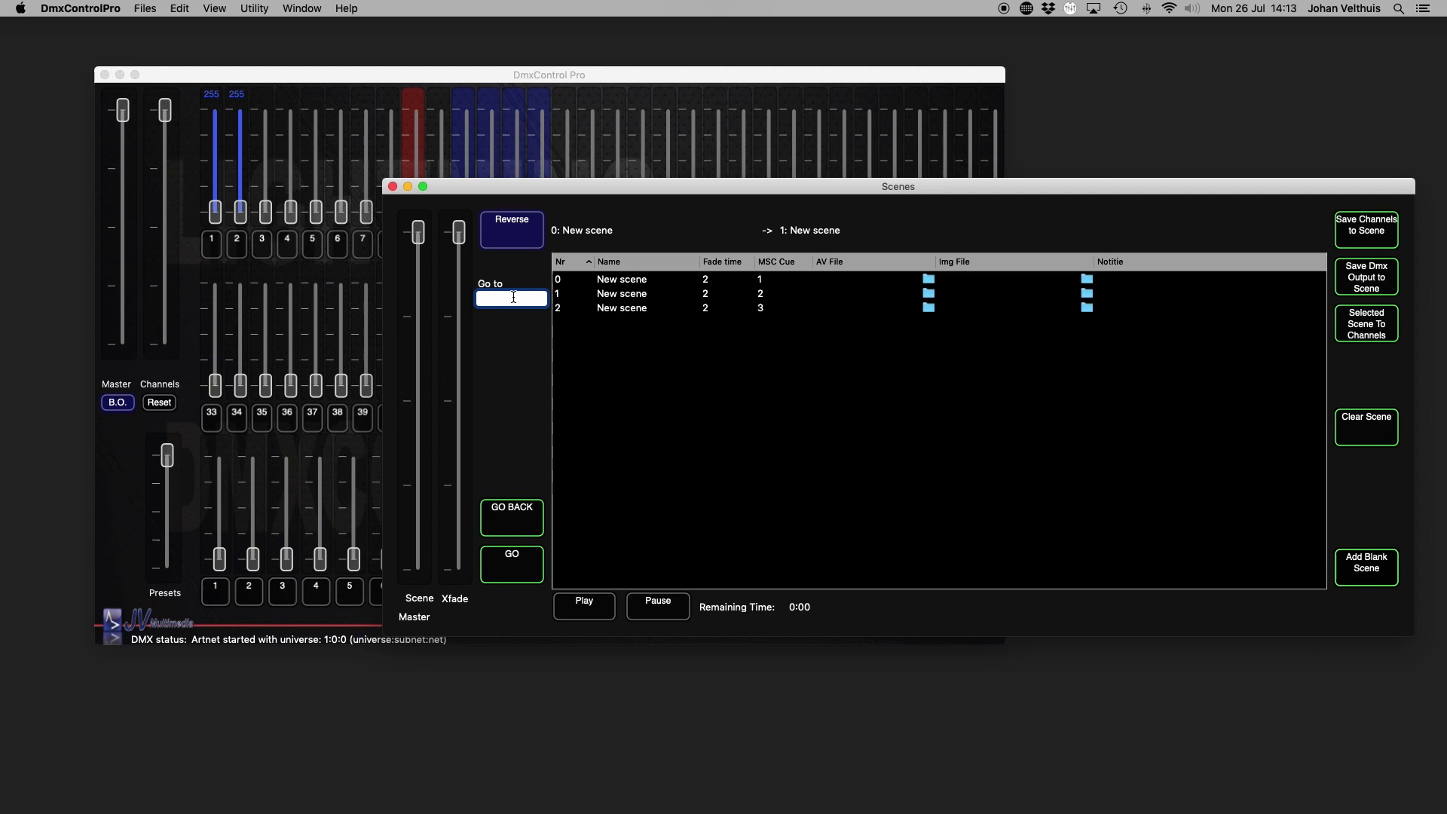
{"action": "key", "text": "Return"}
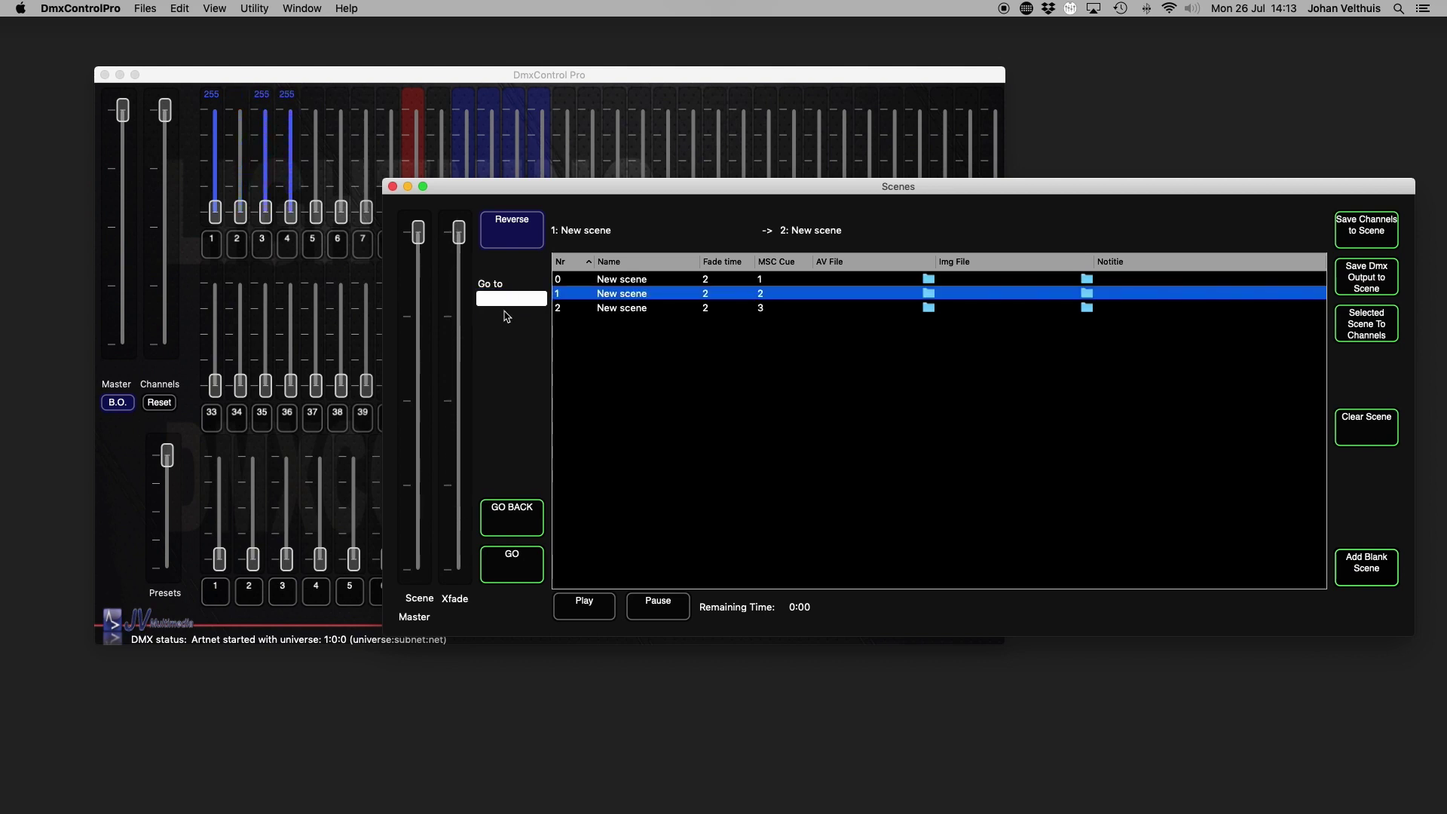
{"action": "left_click", "coordinate": [527, 524]}
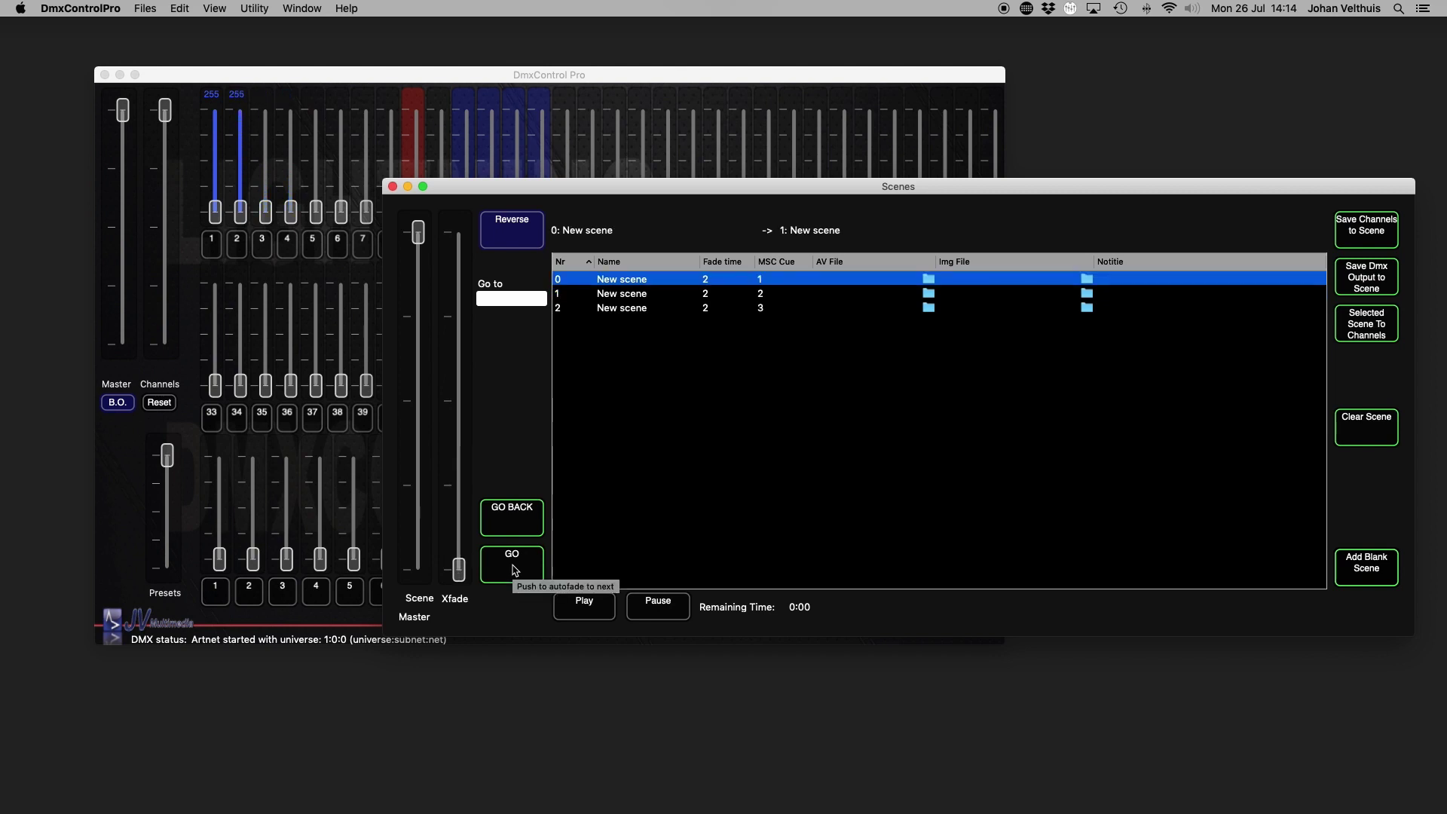
{"action": "left_click", "coordinate": [515, 570]}
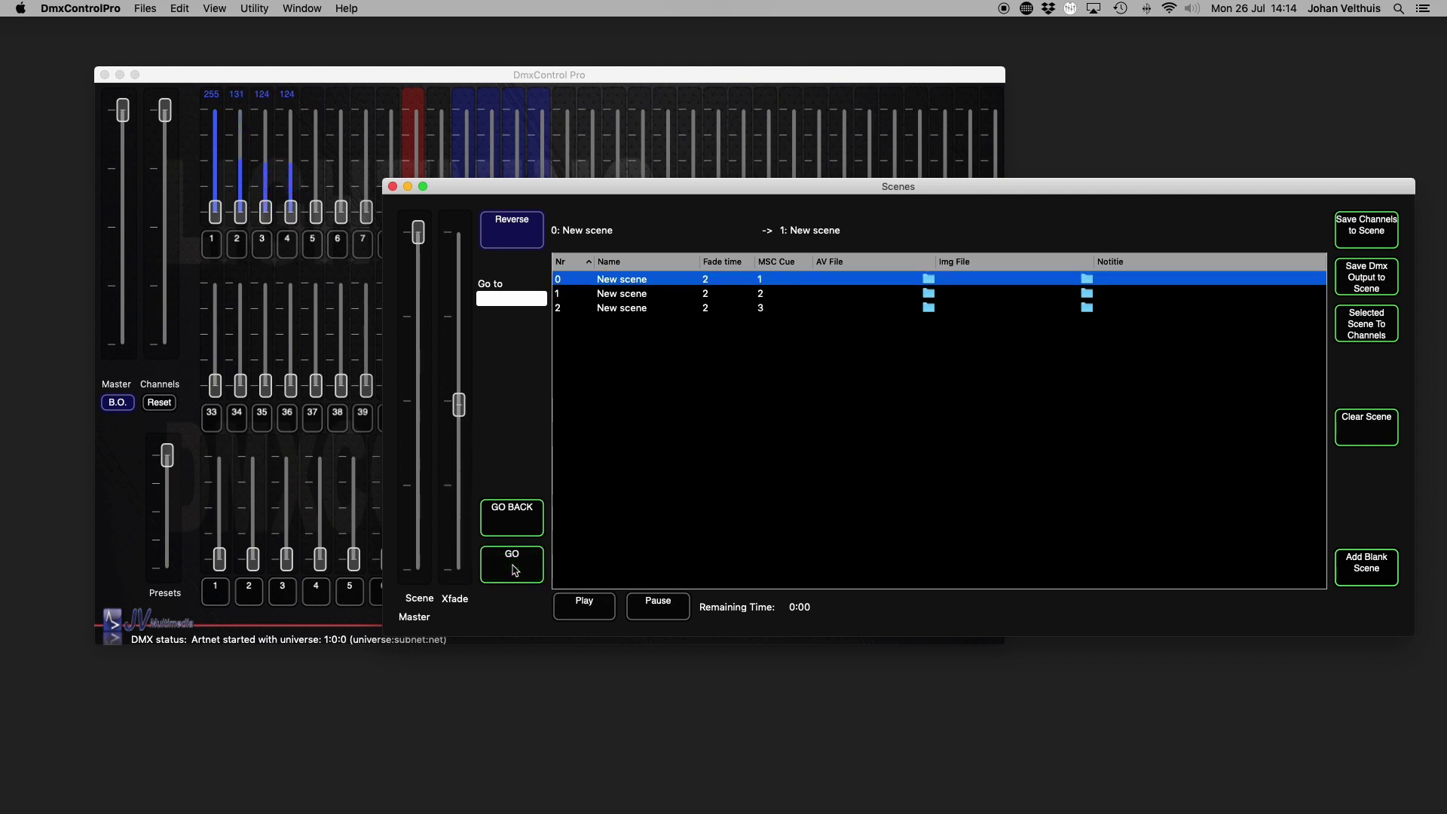
{"action": "left_click", "coordinate": [515, 571]}
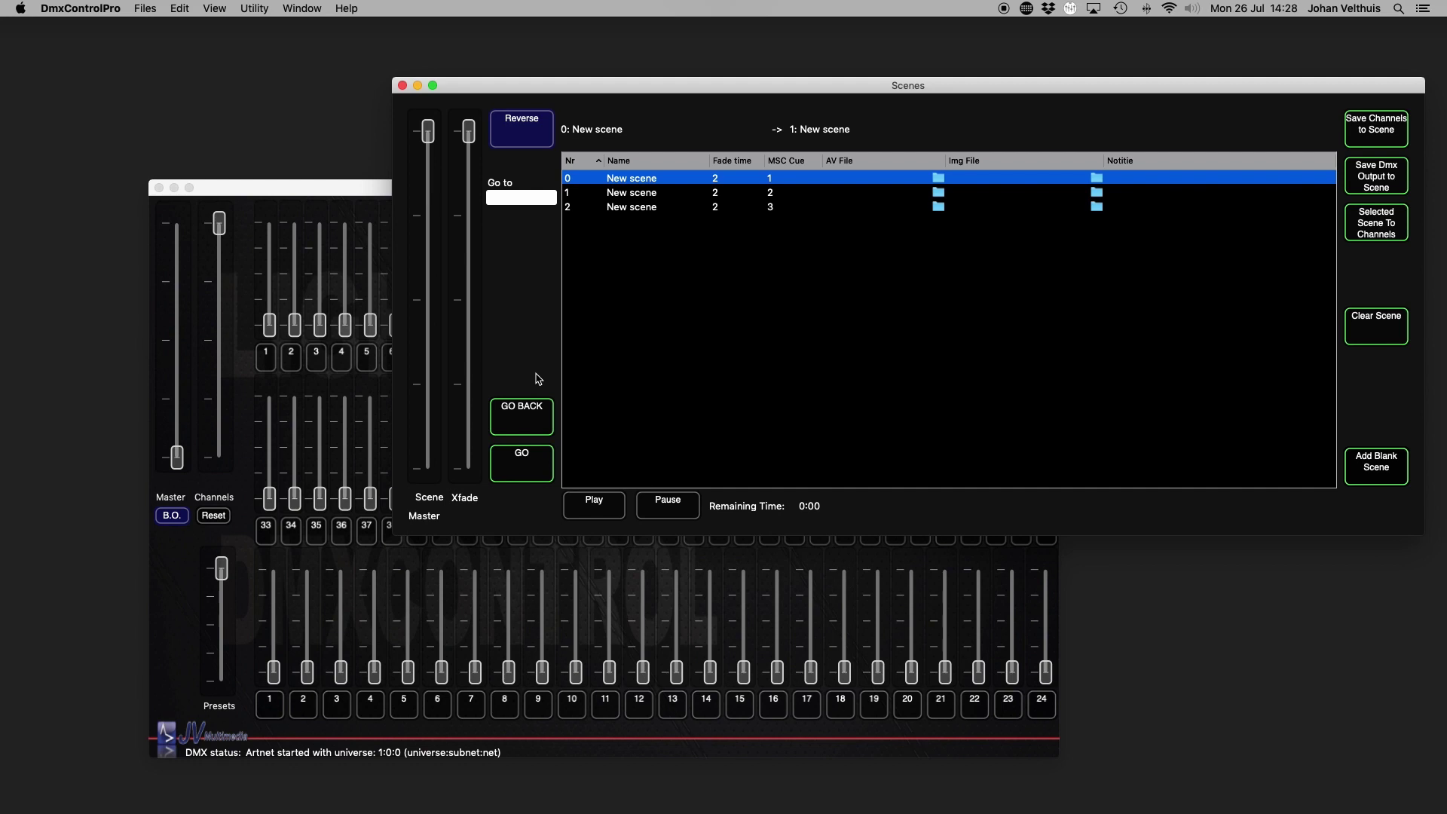
Step: MIDI Learn the Xfade fader, crossfade through to scene 2, then remove its MIDI assignment
{"action": "right_click", "coordinate": [468, 407]}
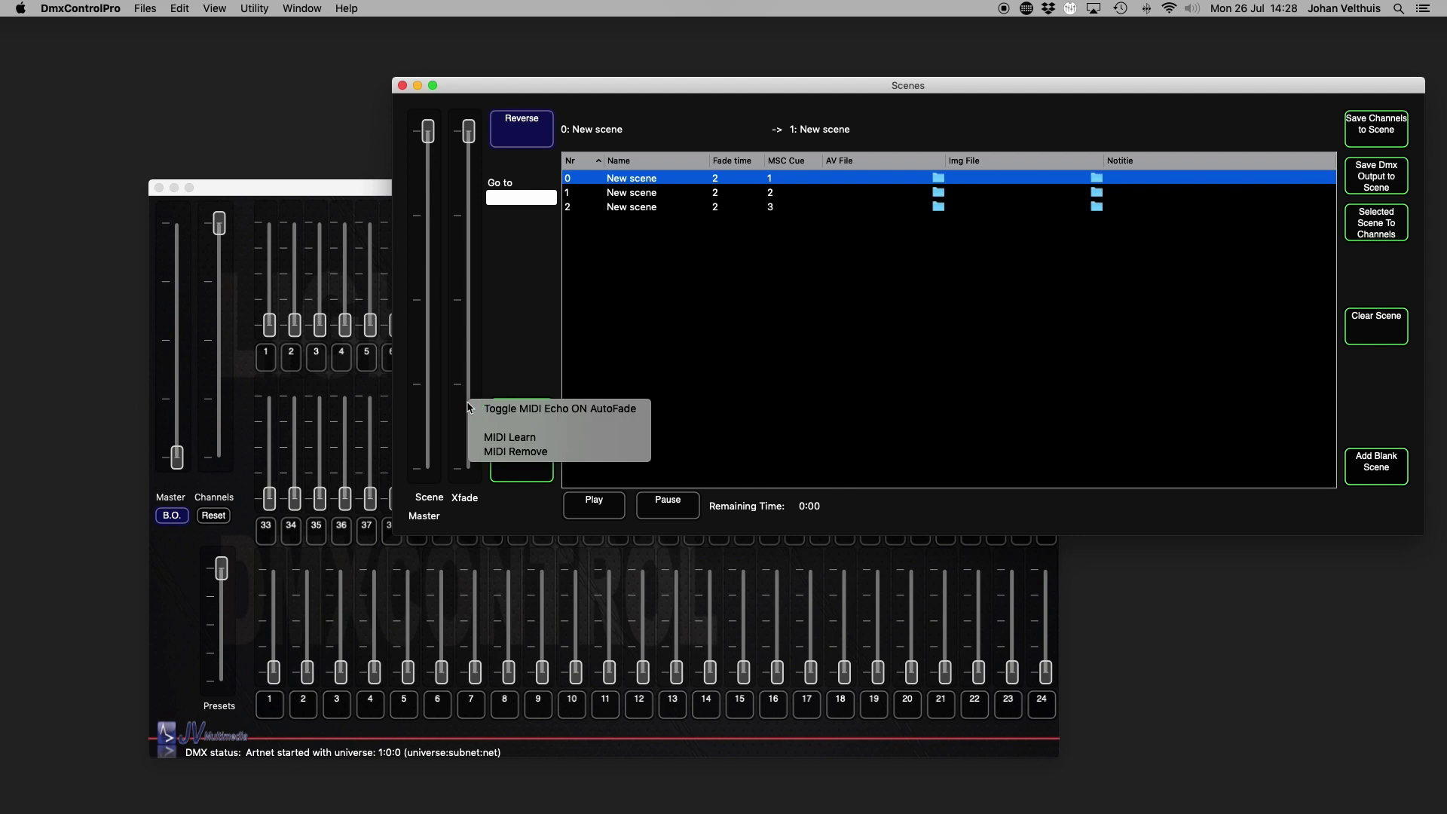
{"action": "left_click", "coordinate": [569, 438]}
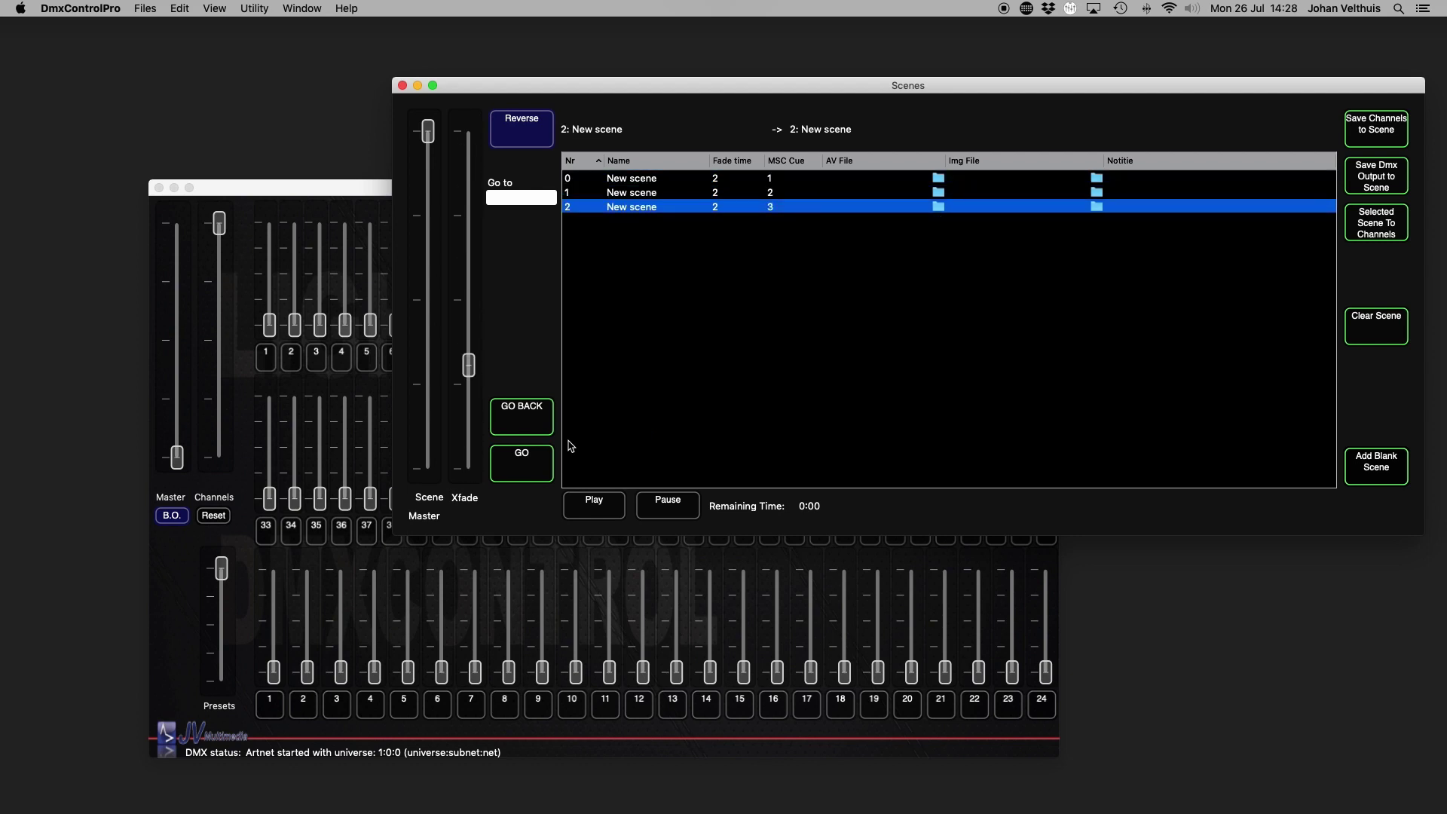
{"action": "right_click", "coordinate": [469, 437]}
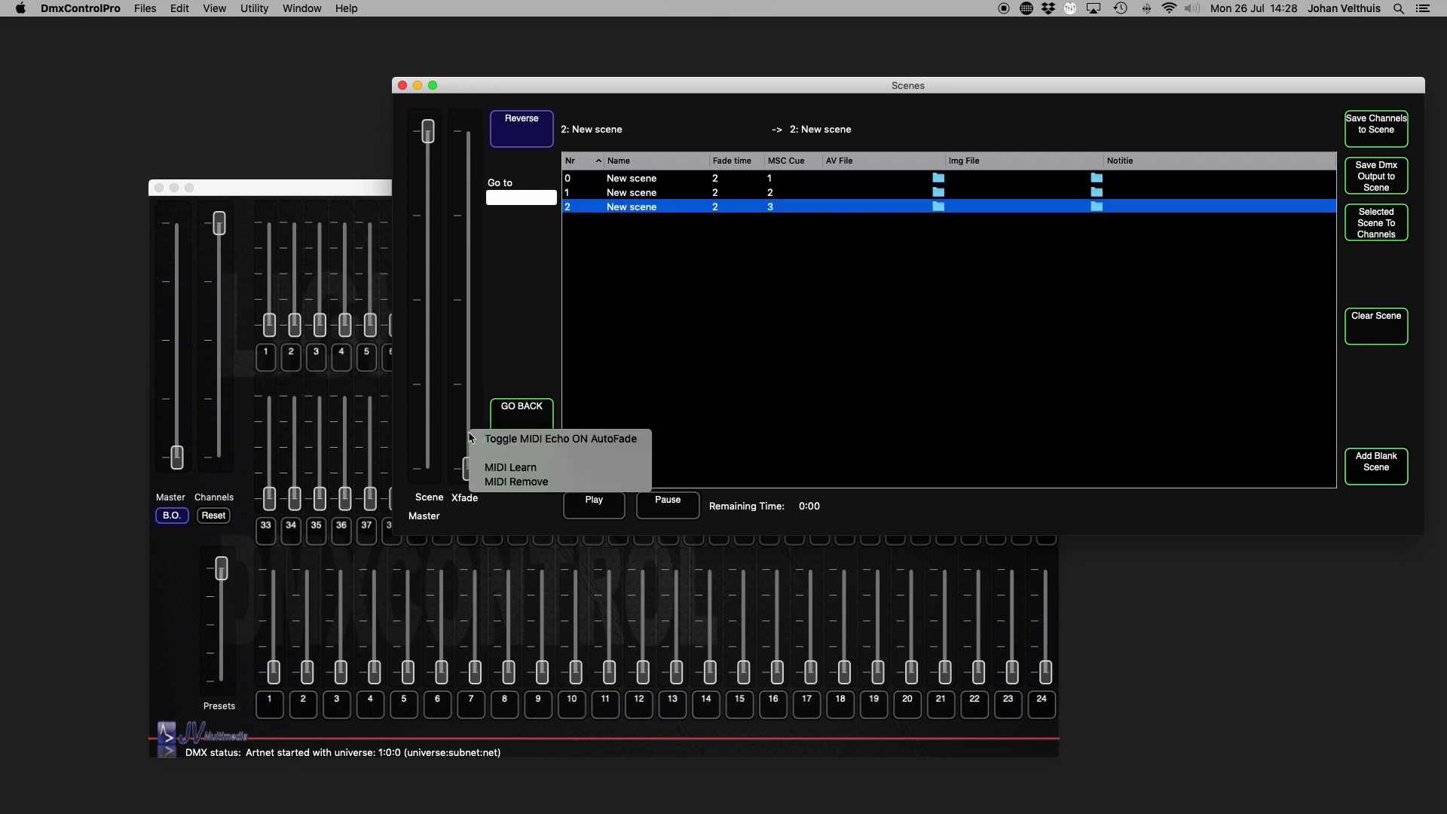
{"action": "left_click", "coordinate": [548, 481]}
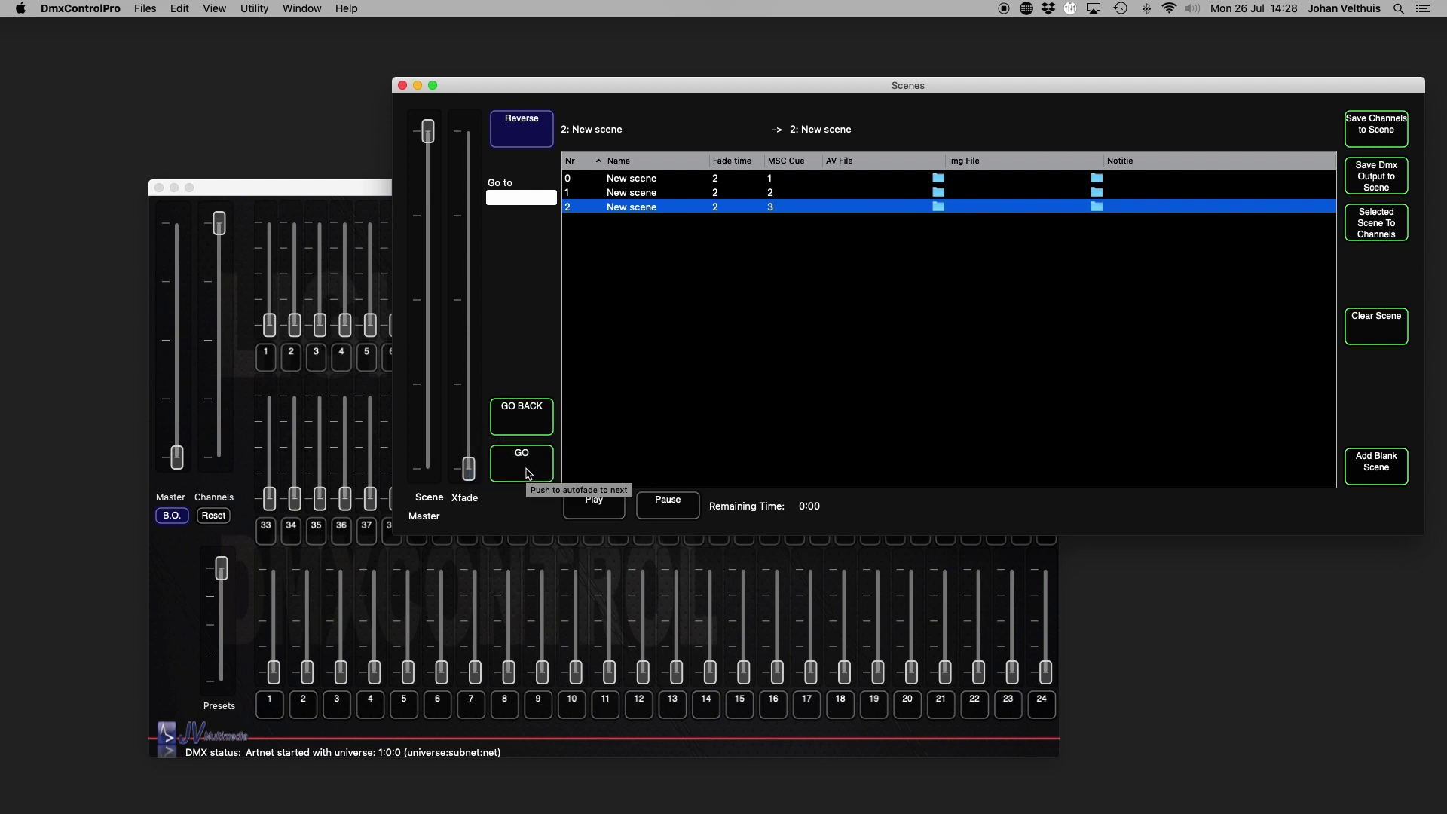
Step: Learn an F hotkey for the GO BACK command, then remove it again
{"action": "right_click", "coordinate": [527, 423]}
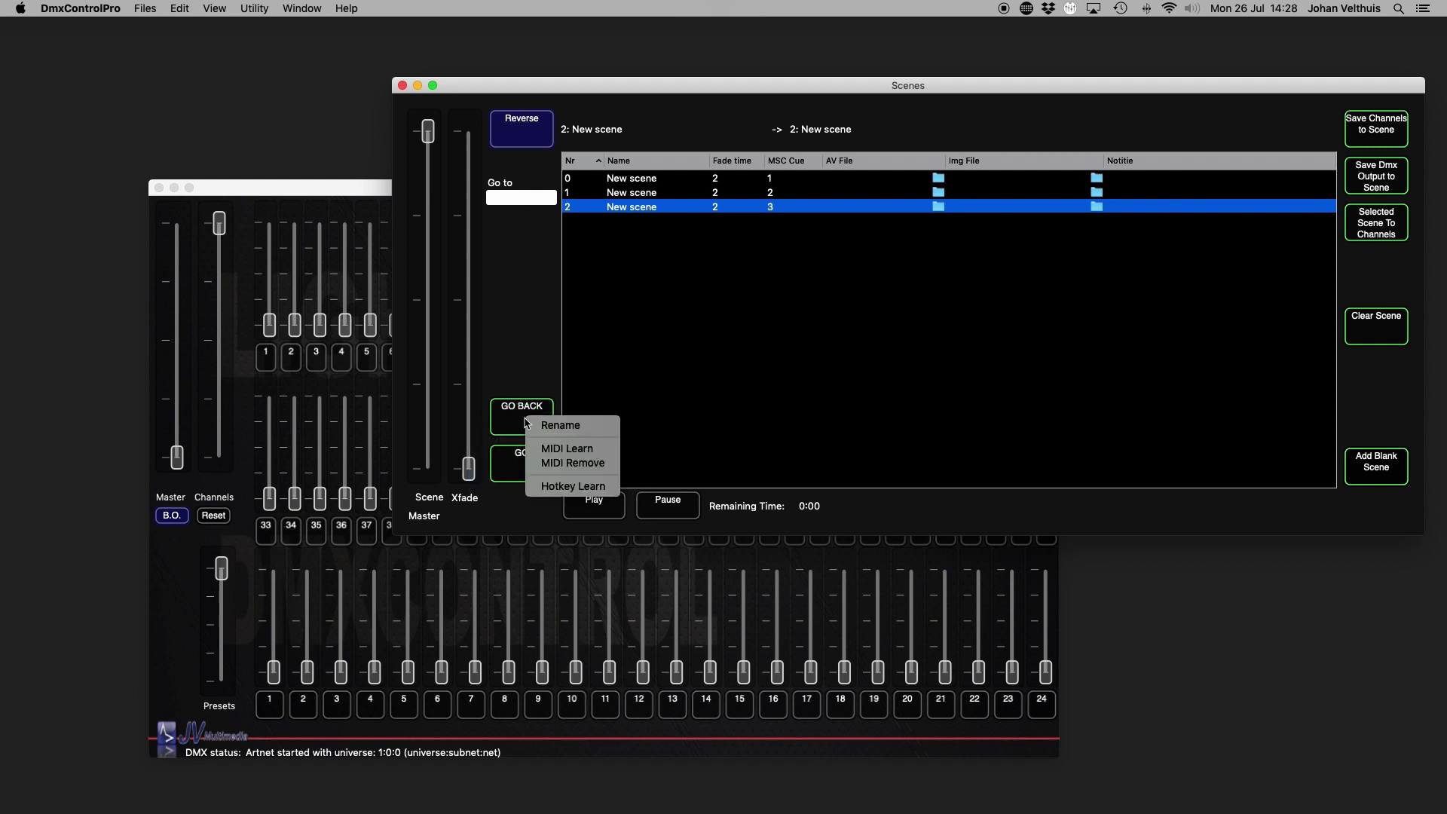
{"action": "left_click", "coordinate": [582, 487]}
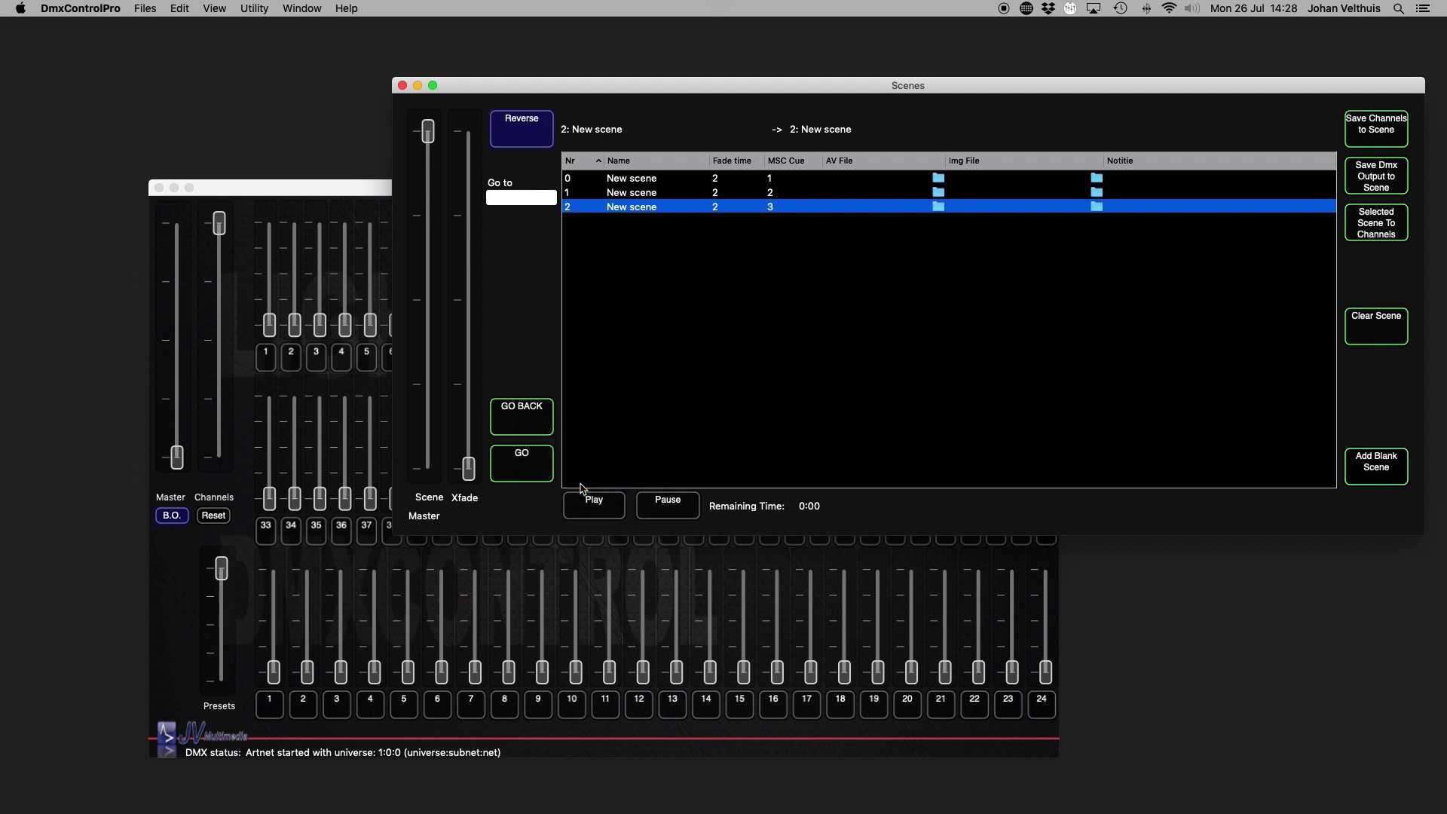
{"action": "right_click", "coordinate": [533, 424]}
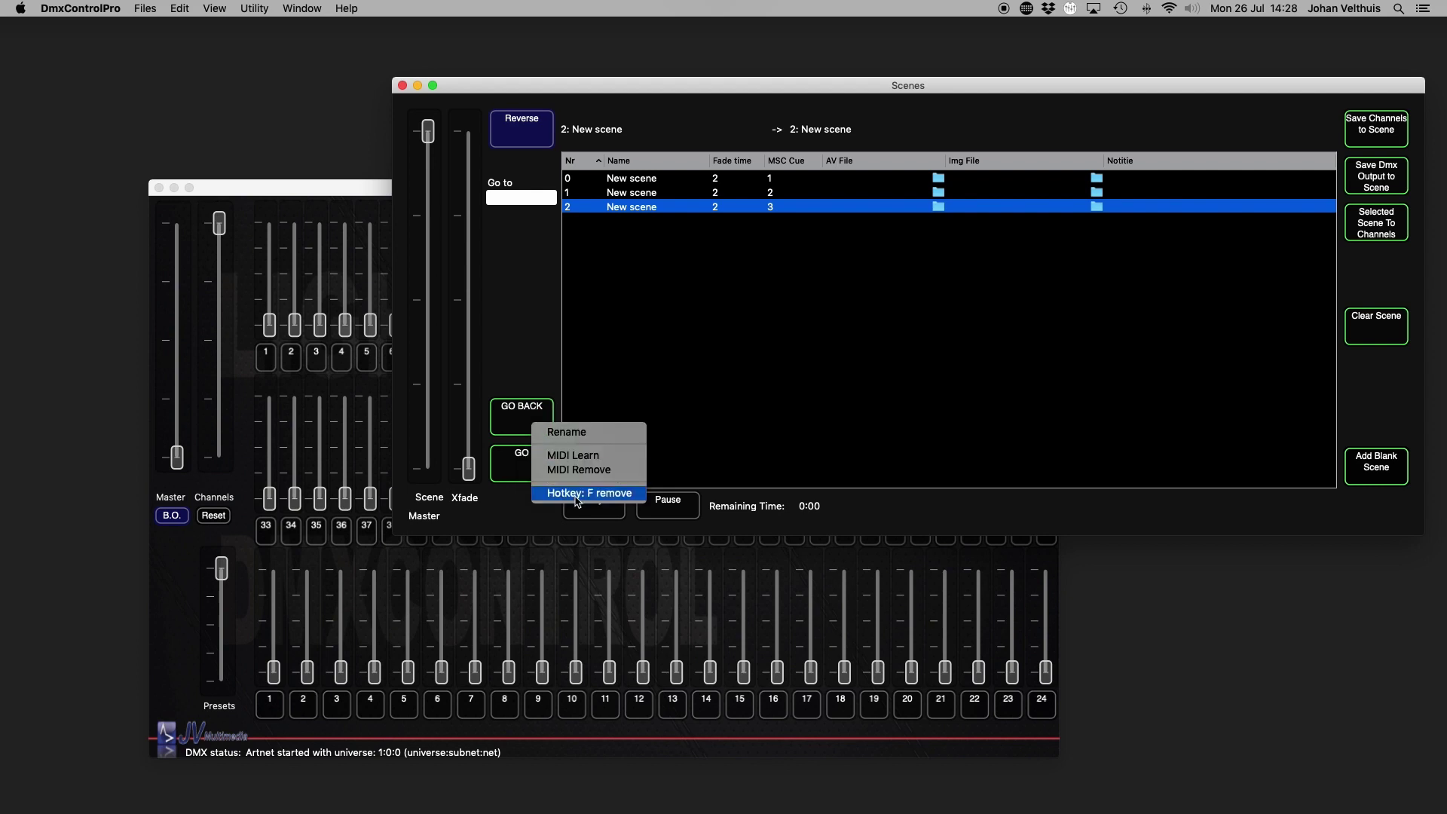
{"action": "left_click", "coordinate": [619, 496]}
Step: Bind the GO command to hotkey G, then check it and choose to remove G
{"action": "right_click", "coordinate": [526, 468]}
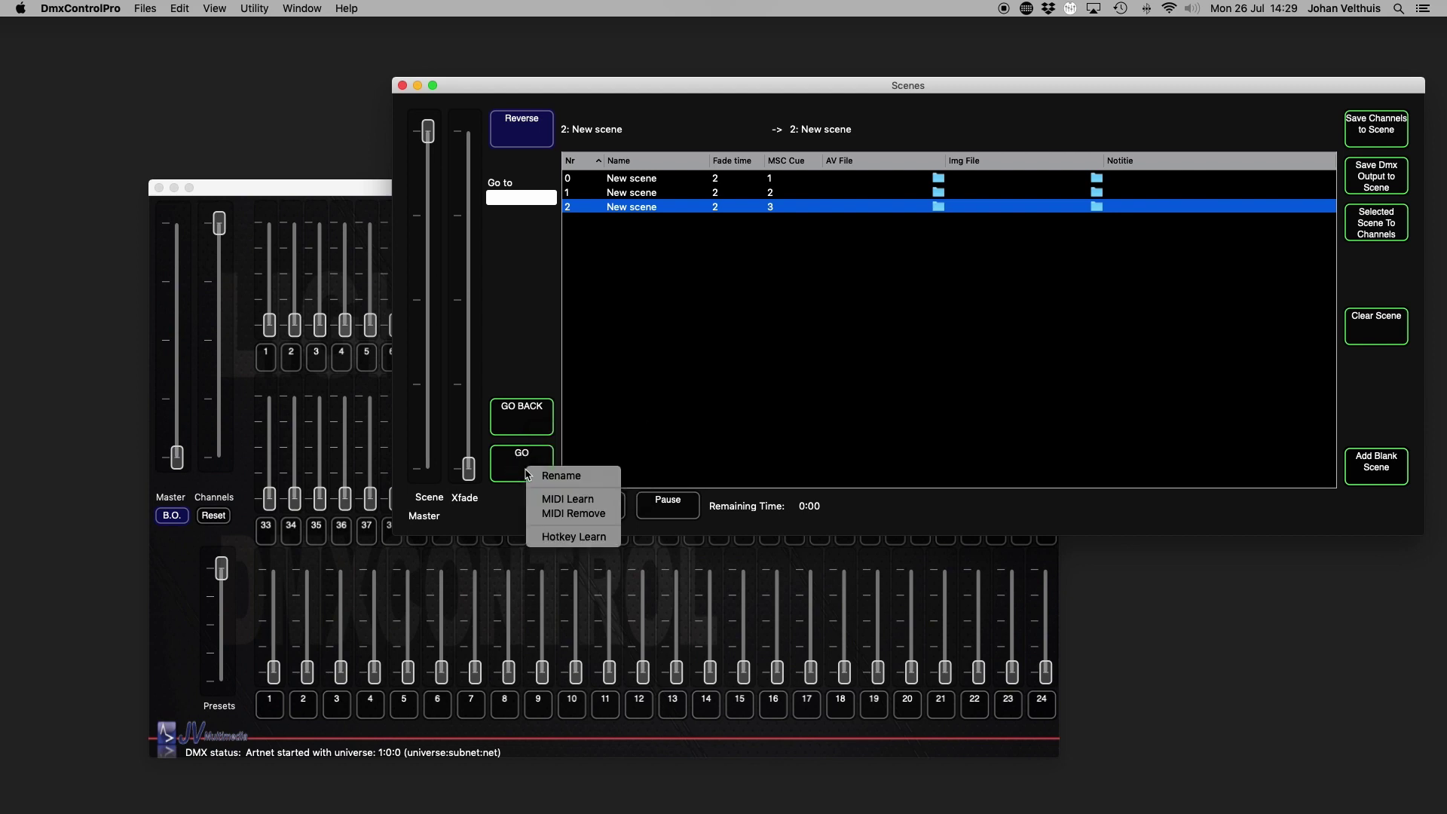
{"action": "left_click", "coordinate": [561, 537]}
{"action": "key", "text": "g"}
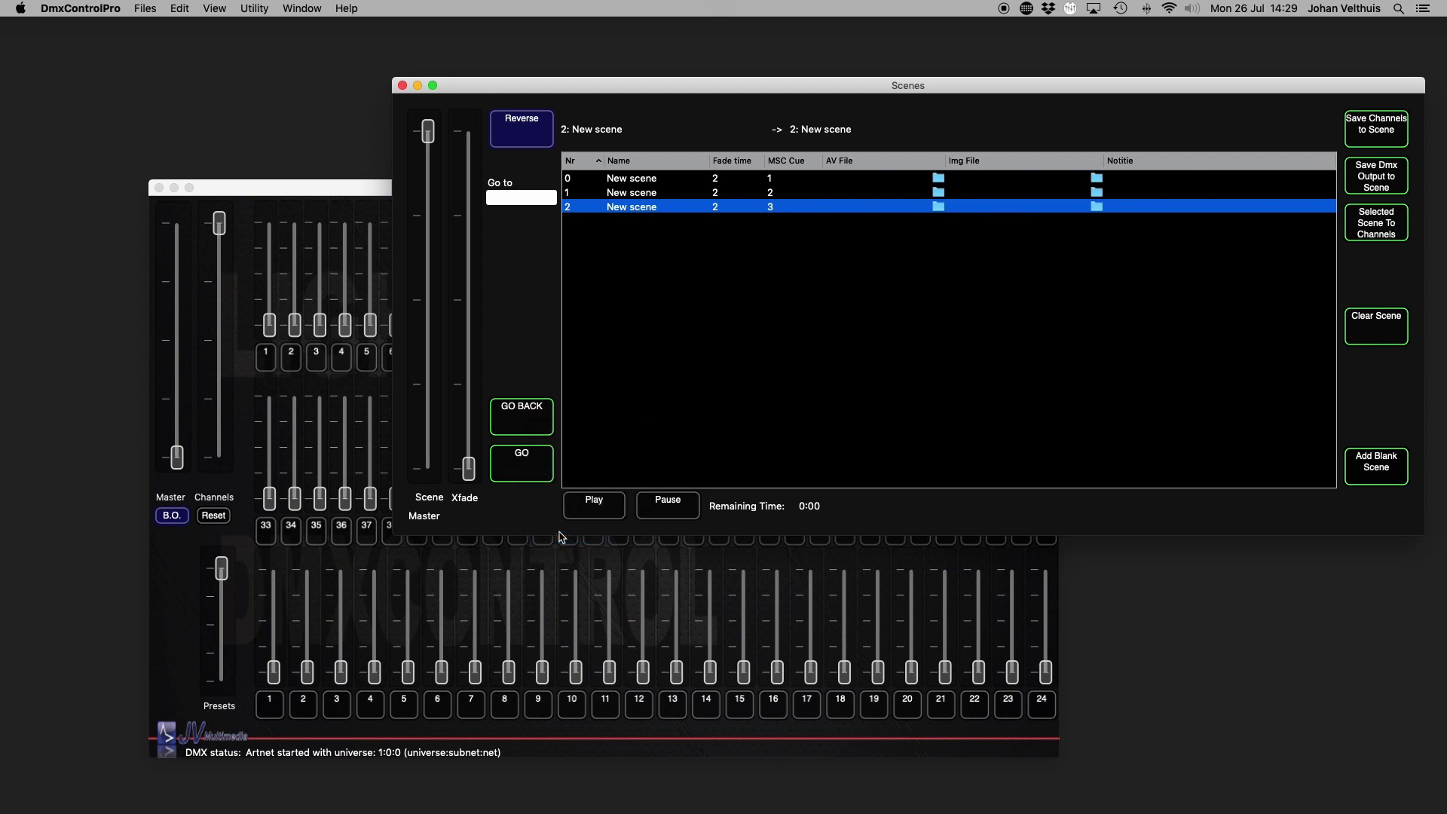
{"action": "right_click", "coordinate": [533, 468]}
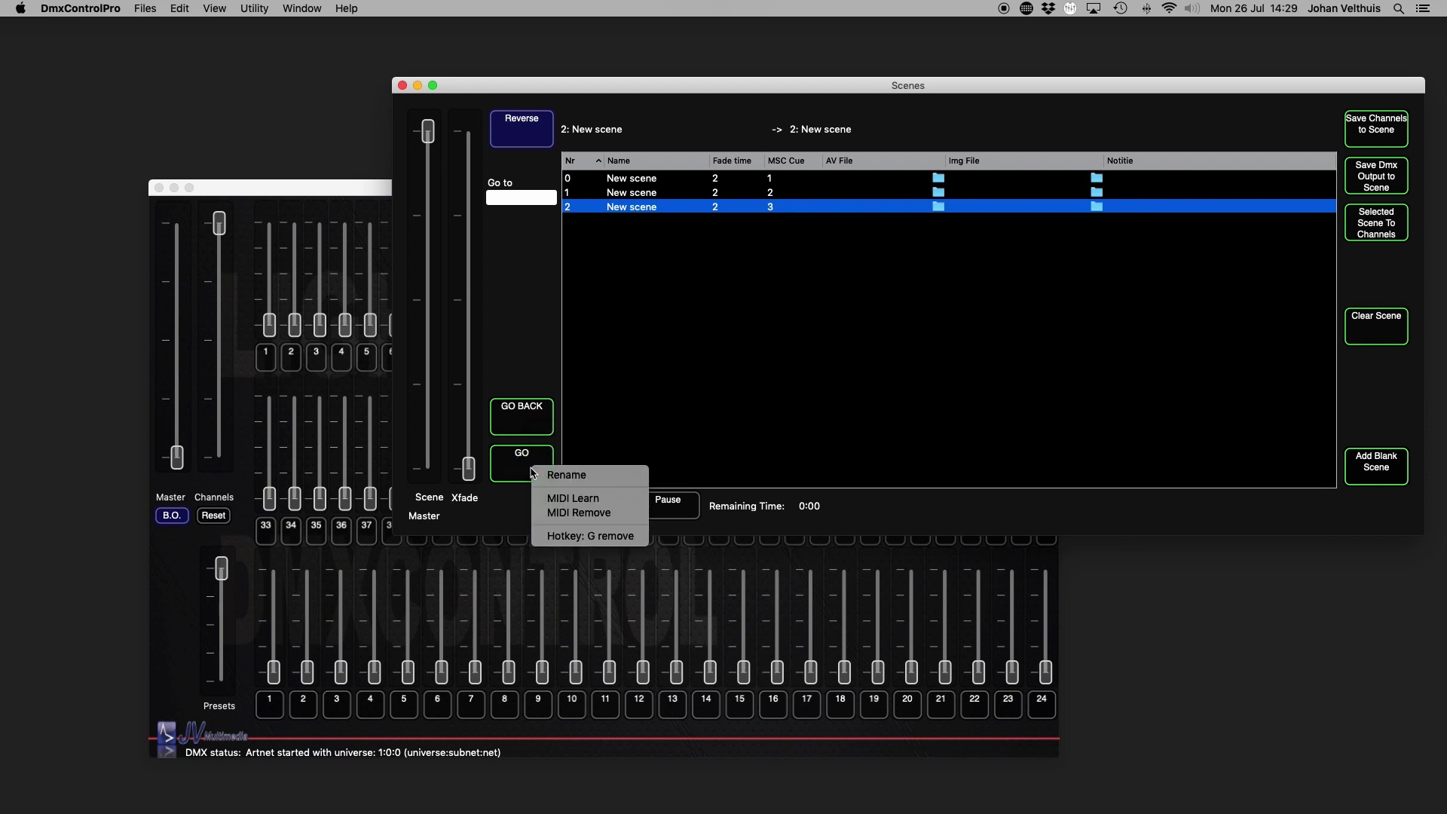
{"action": "left_click", "coordinate": [573, 537]}
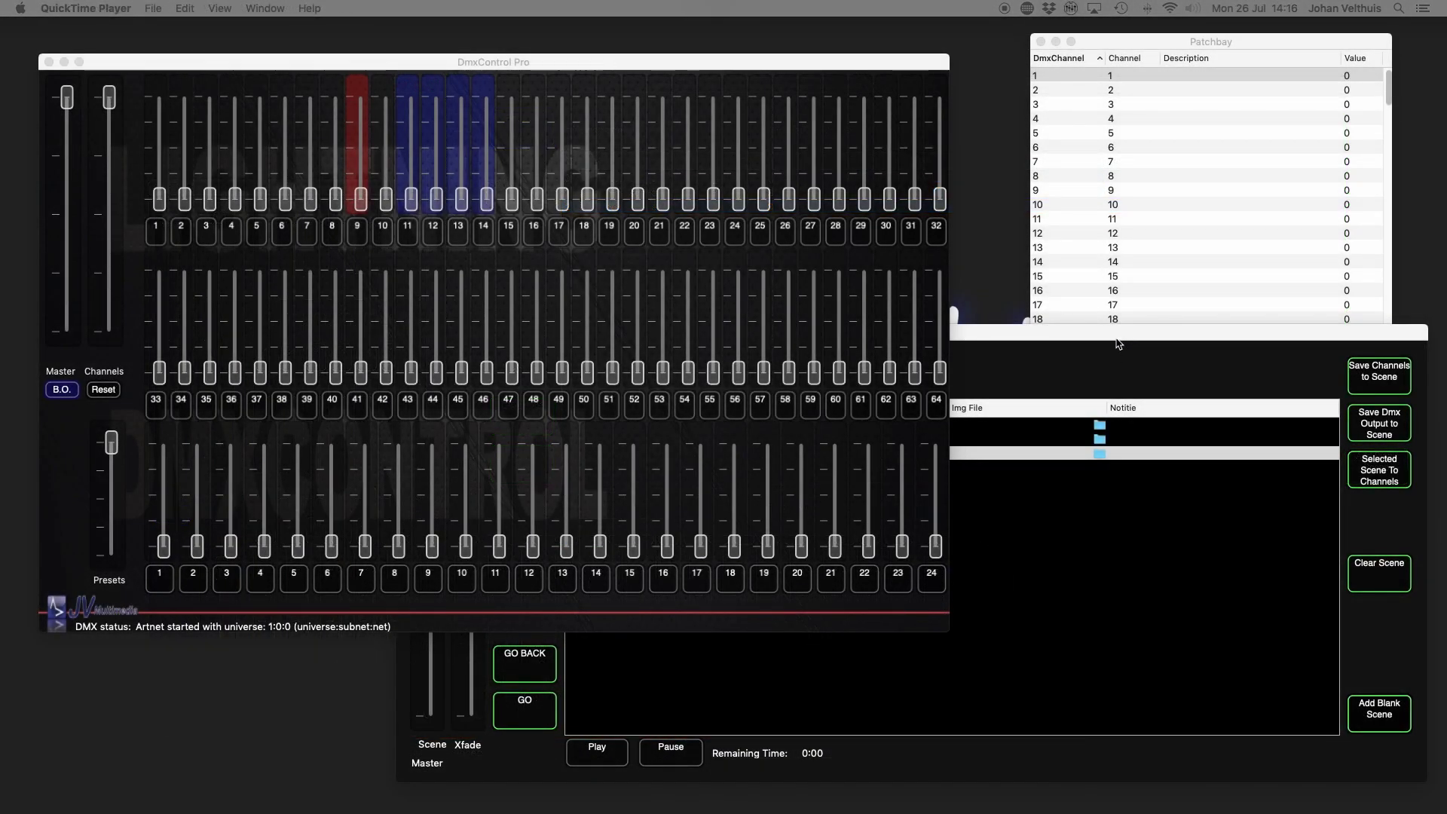
Step: Bring the DmxControl Pro main channel desk with its faders to the front
{"action": "left_click", "coordinate": [821, 70]}
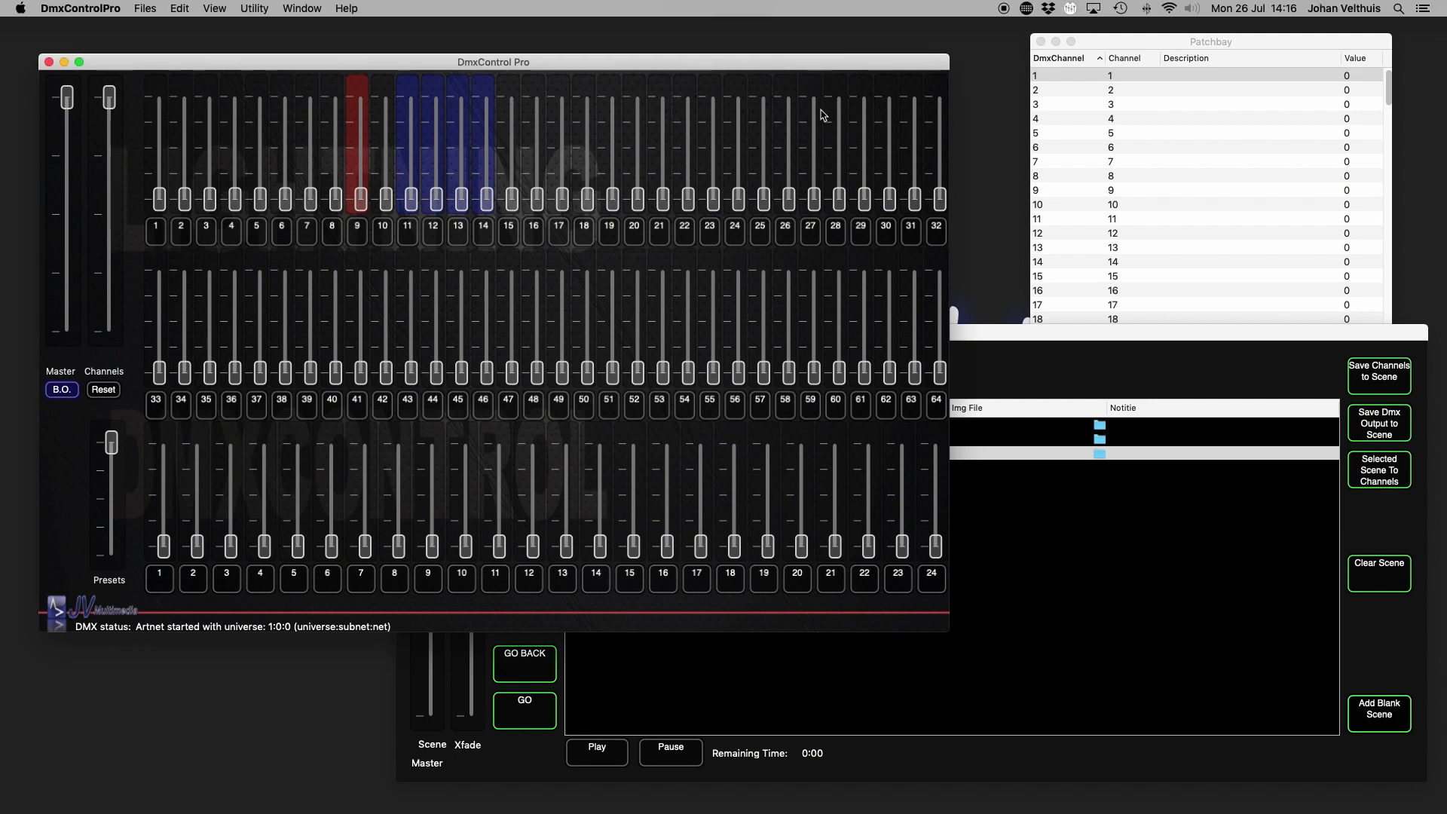